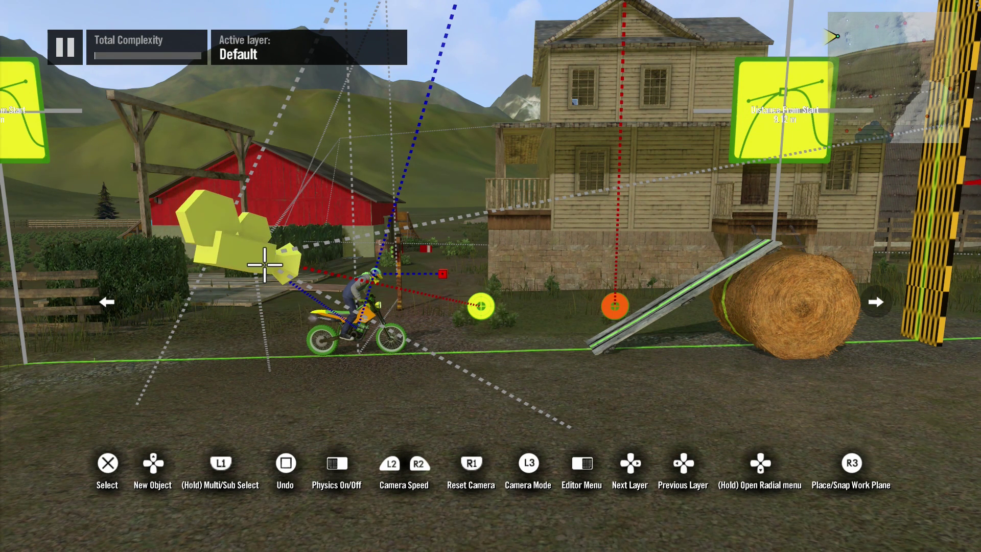
Step: Pick up the Game Camera, enable Culling Range in Advanced Settings, and return to Object Properties
click(265, 265)
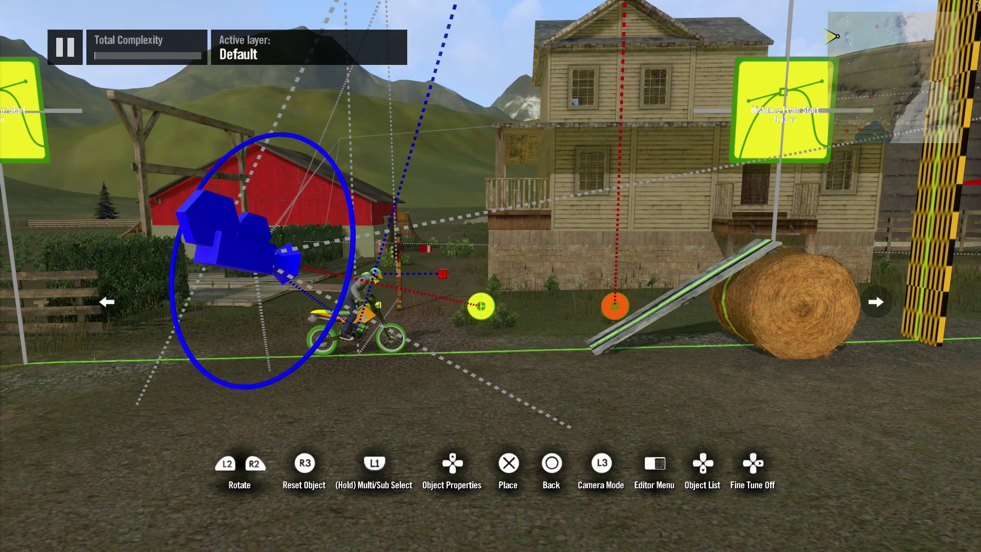
key(Up)
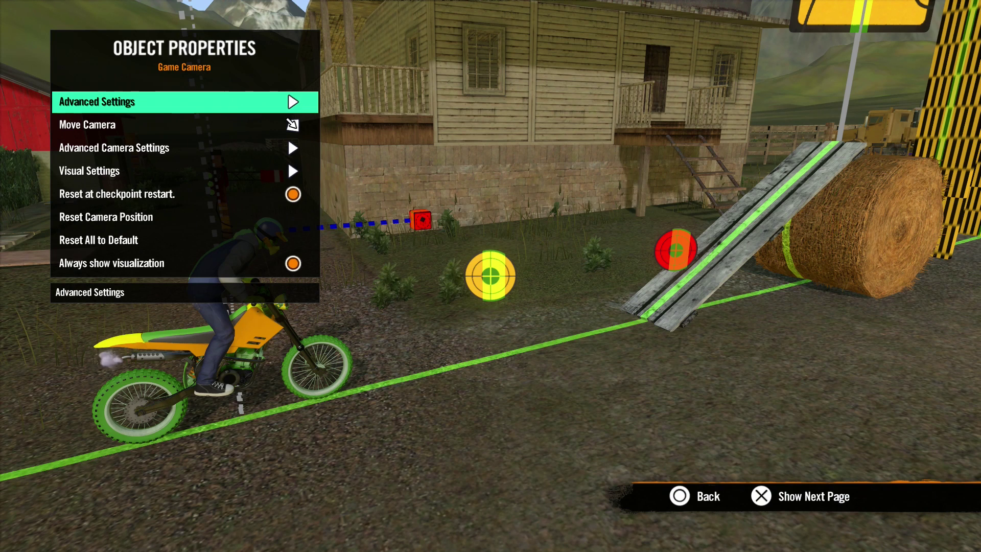
key(Return)
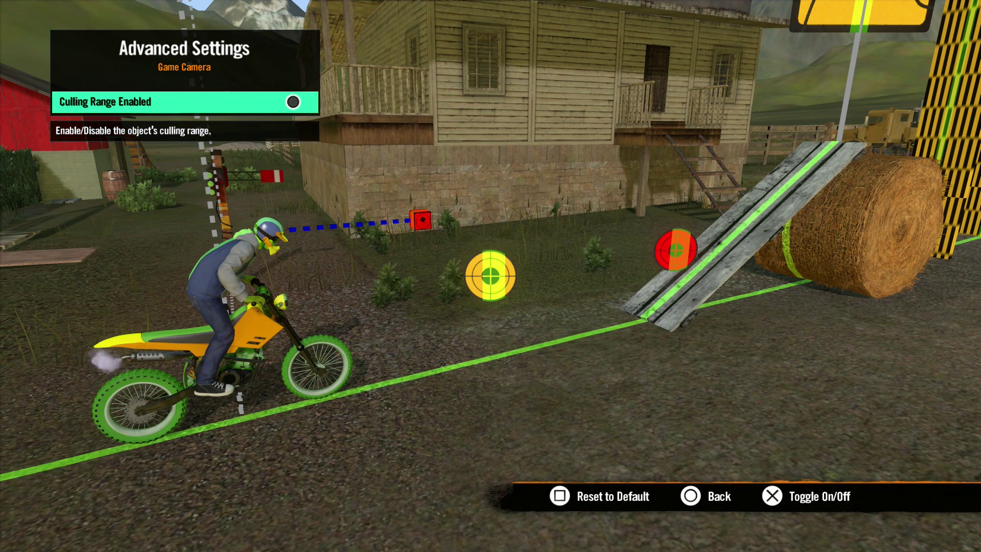
key(Return)
key(Return)
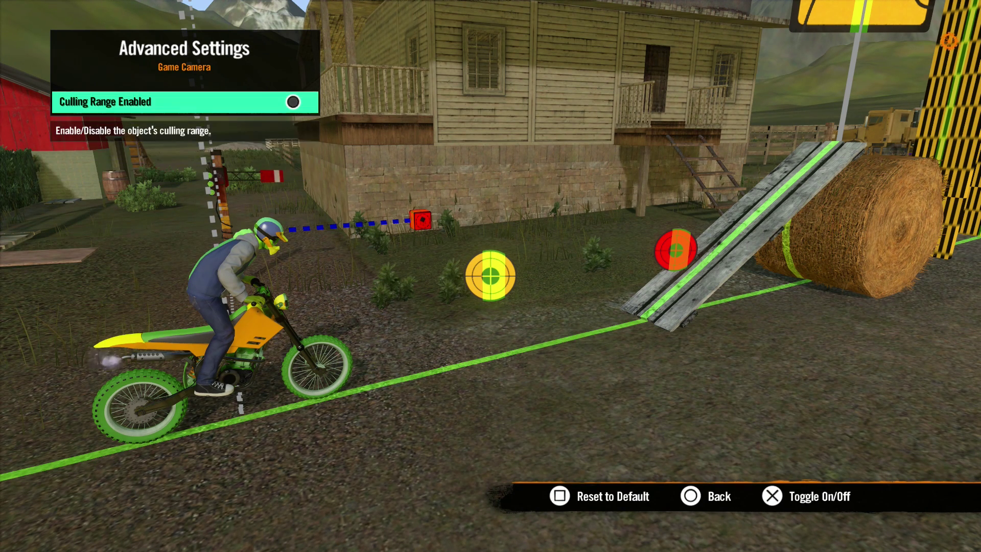
key(Escape)
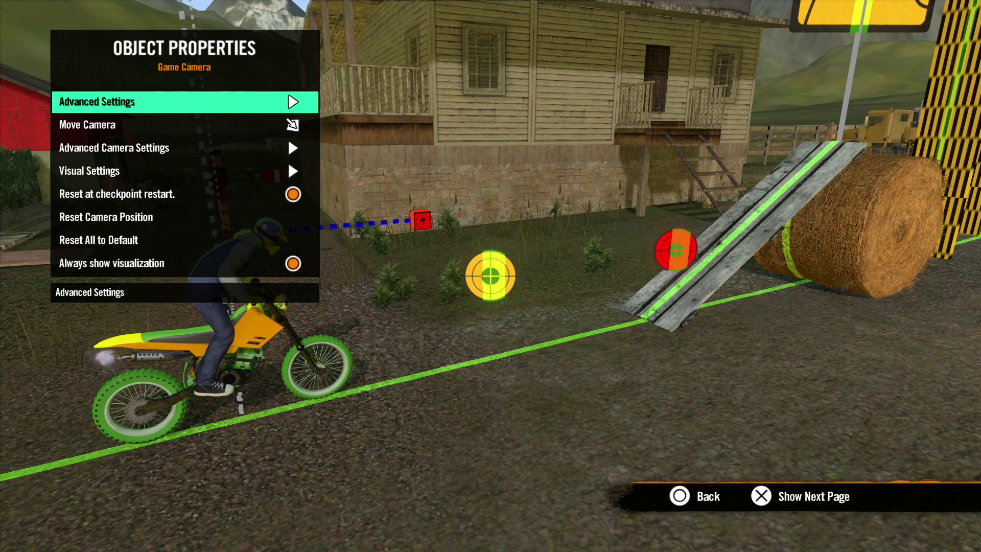
key(Down)
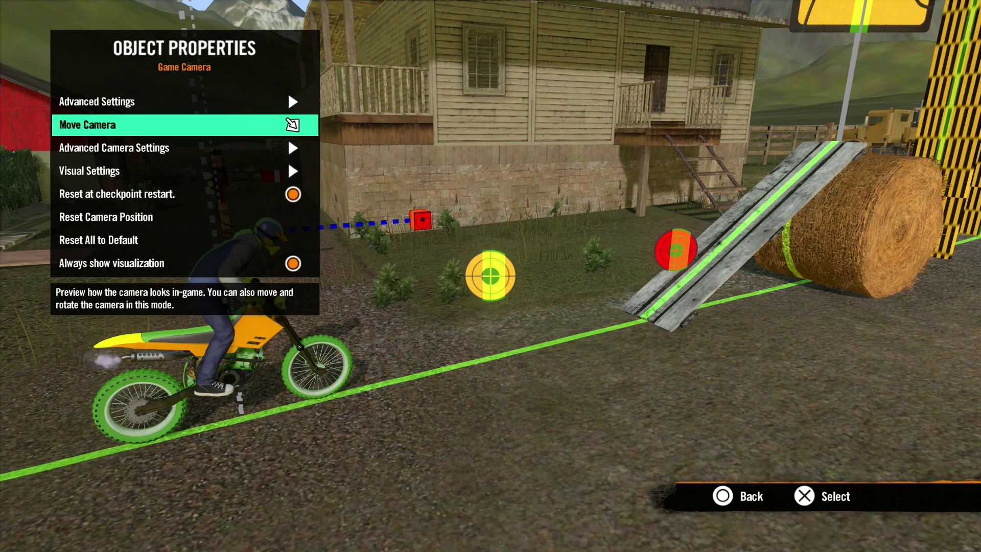
key(Return)
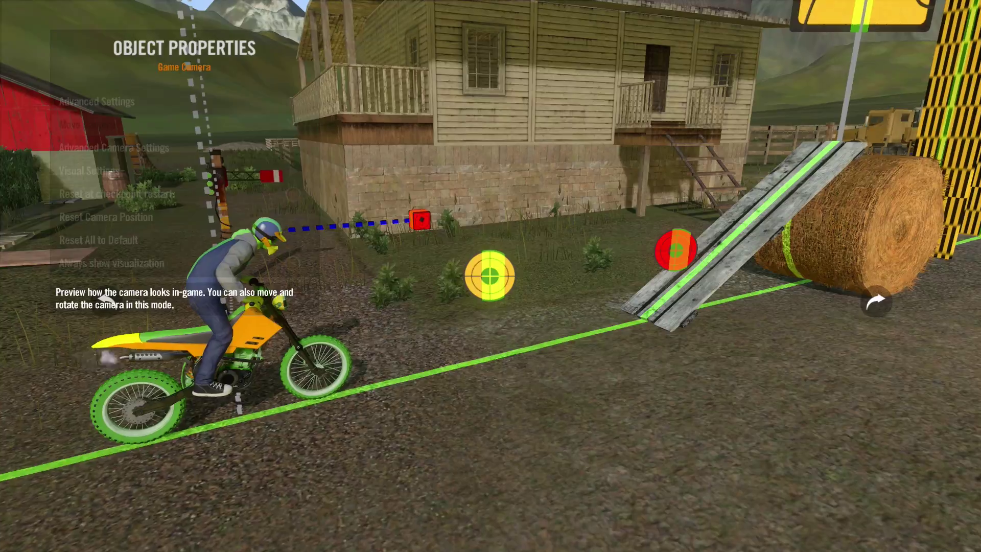
key(Up)
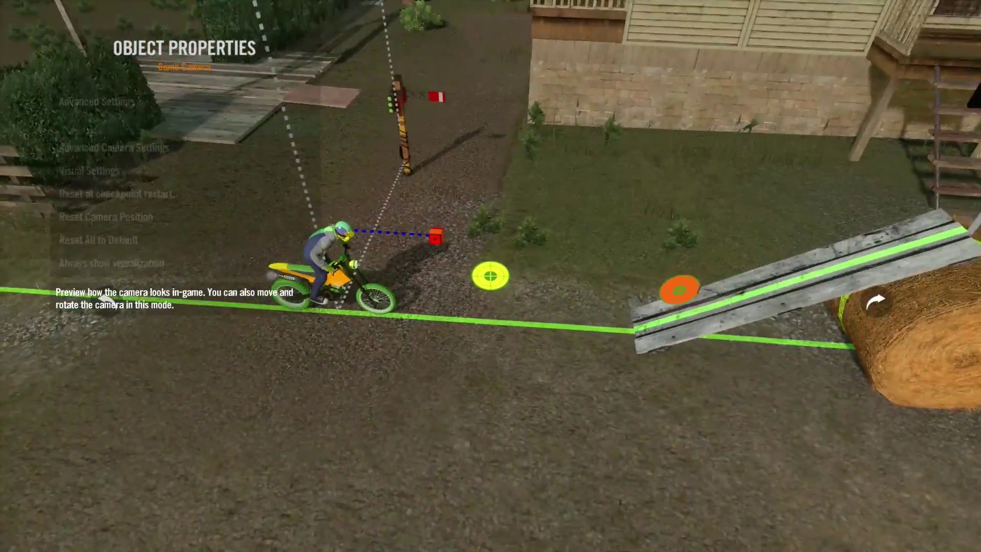
key(Up)
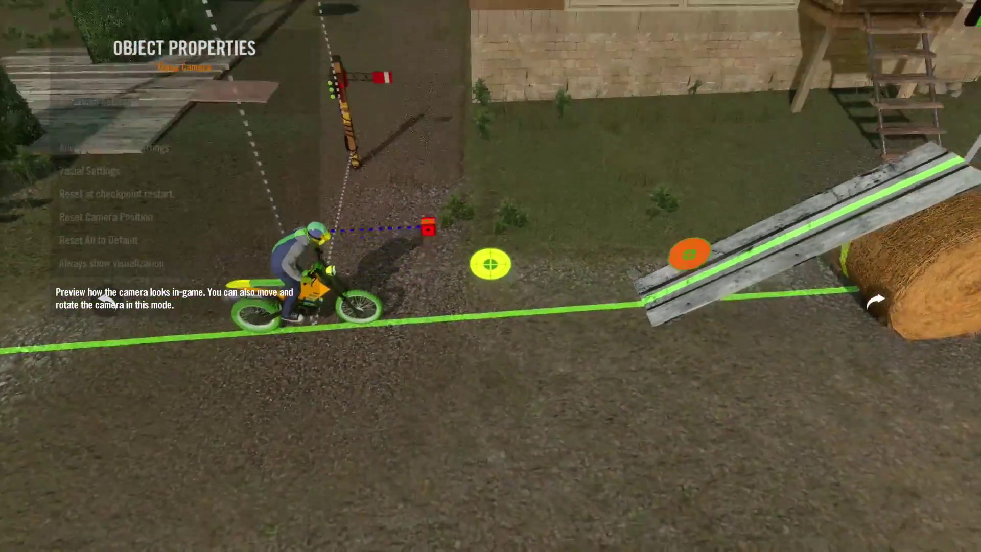
key(Down)
key(Left)
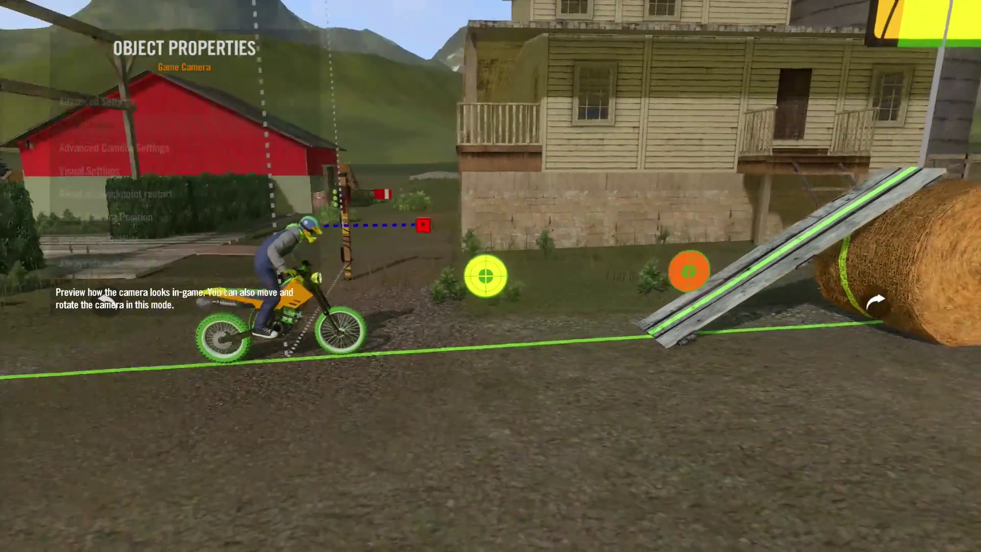
key(Escape)
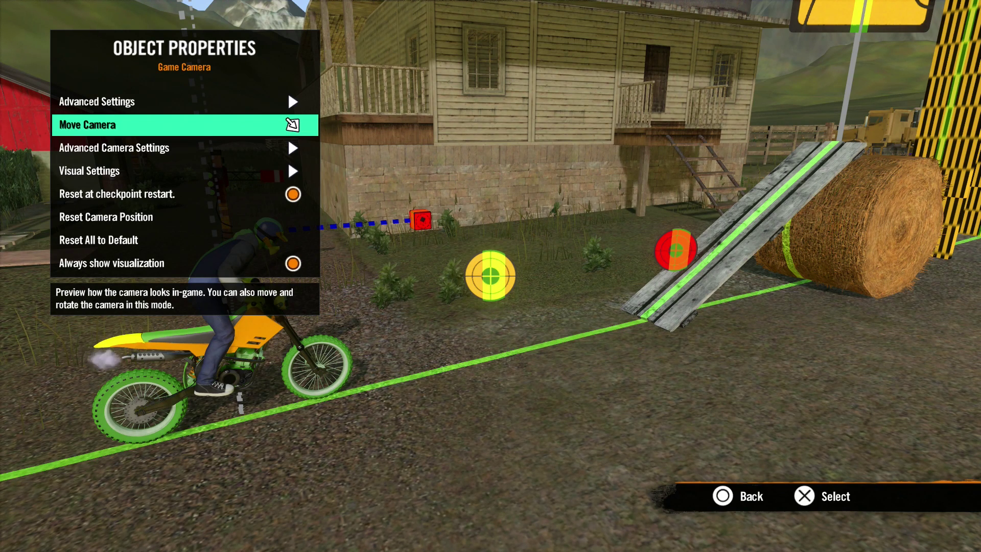
key(Down)
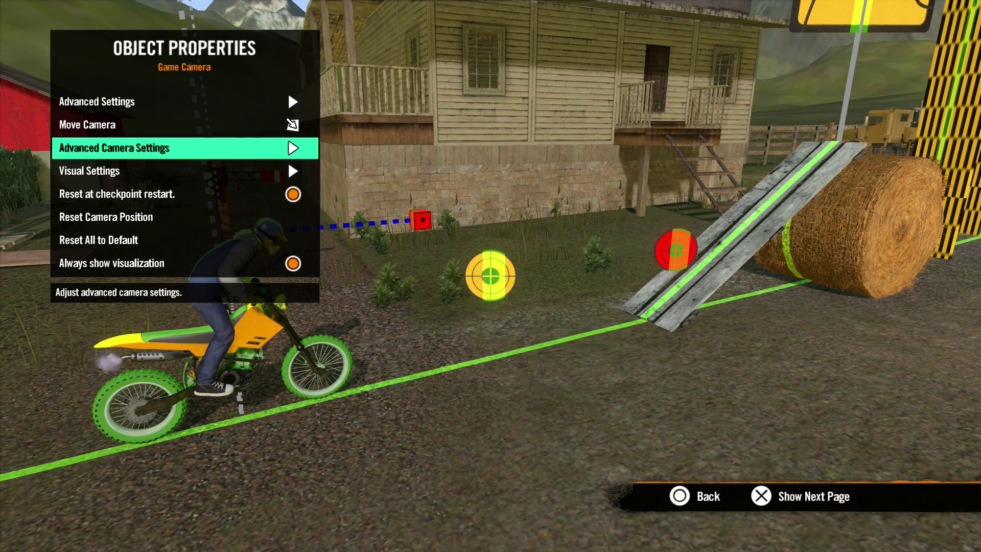
Step: Open Advanced Camera Settings, leaving Assisted on after toggling it off and on
key(Return)
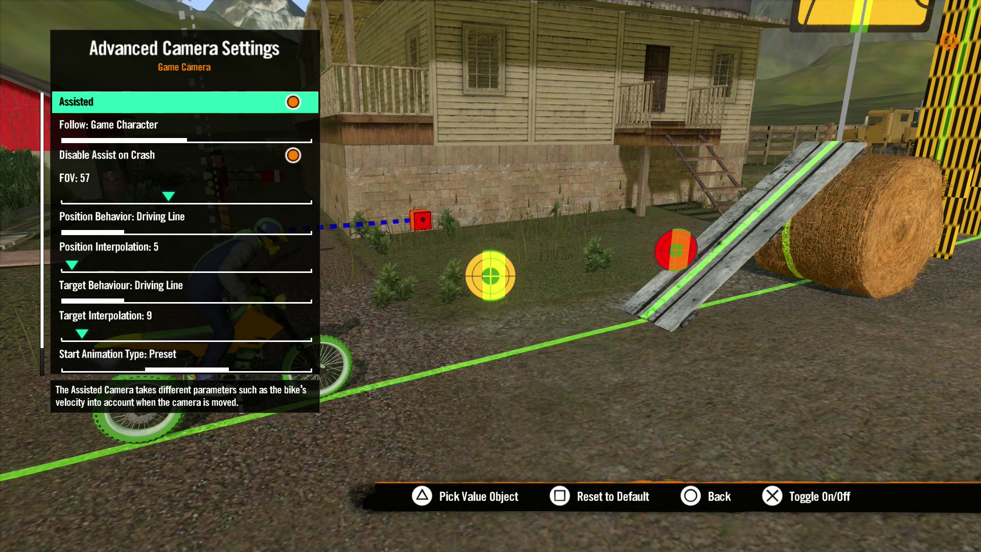
key(Return)
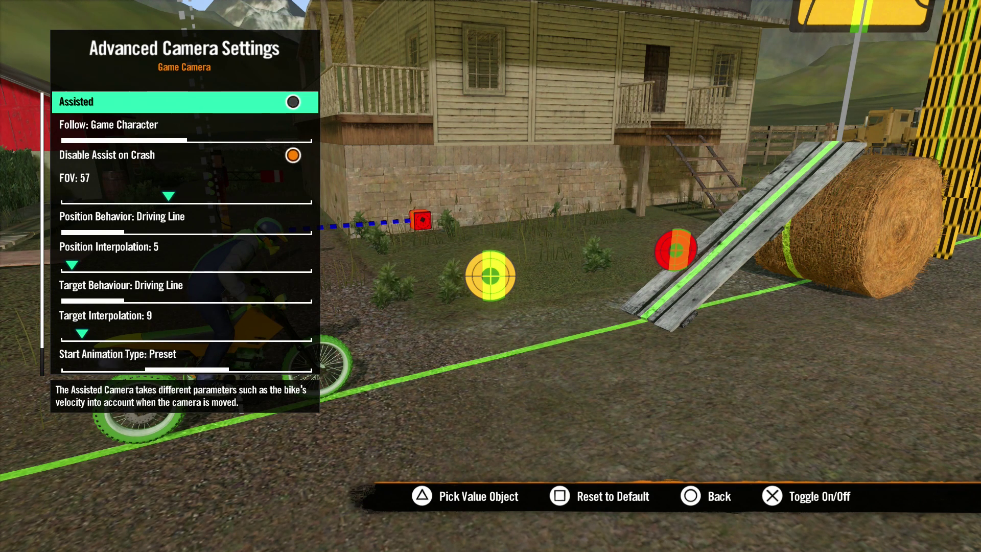
key(Return)
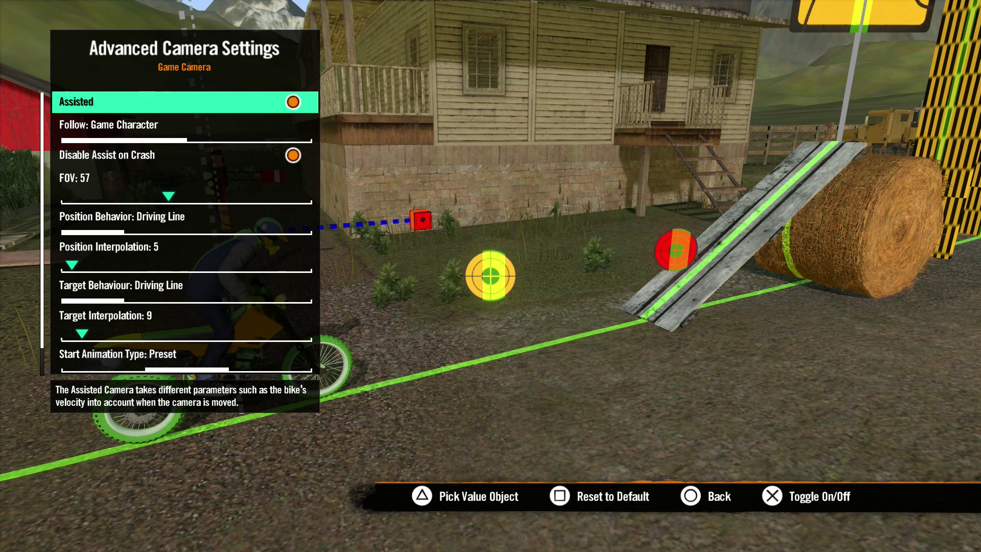
click(184, 125)
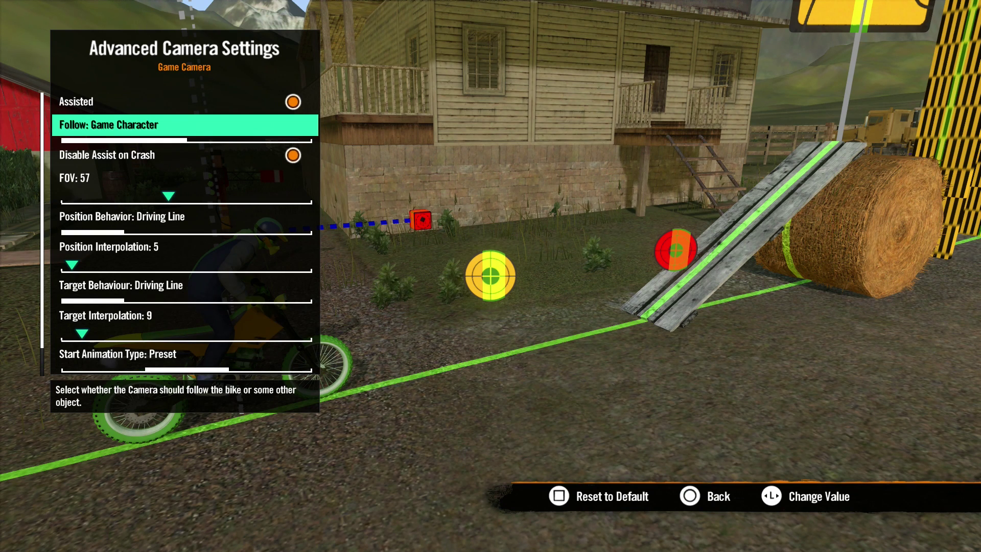
key(Right)
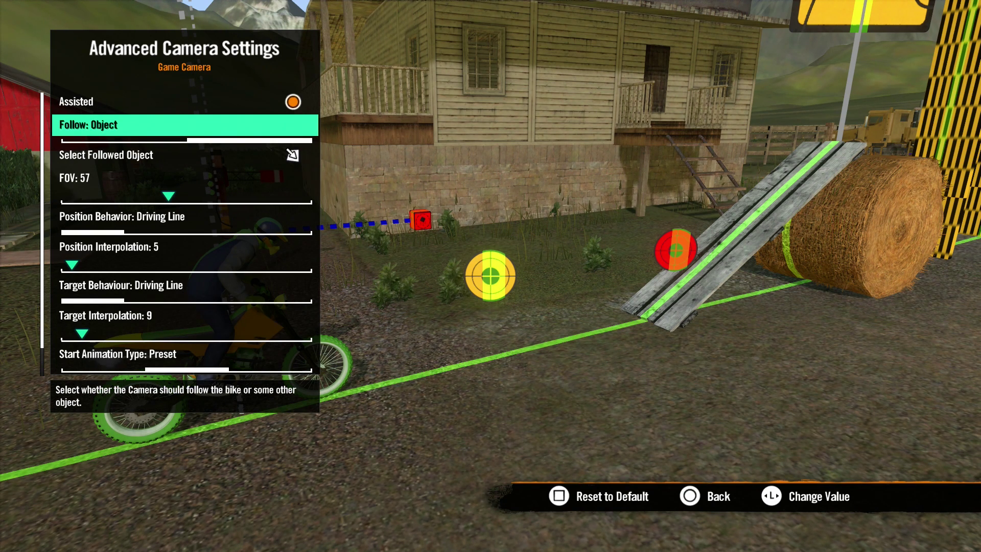
key(Down)
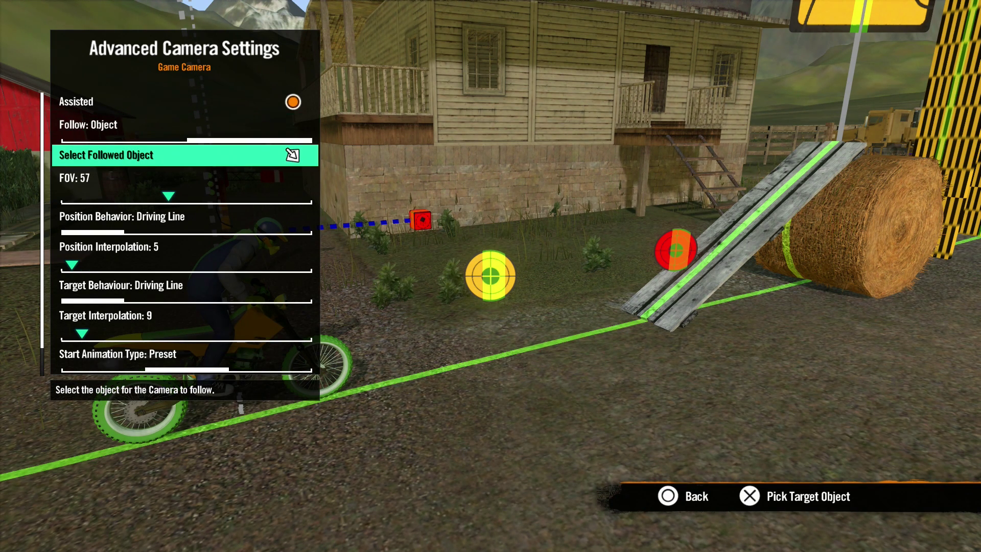
key(Up)
key(Left)
key(Down)
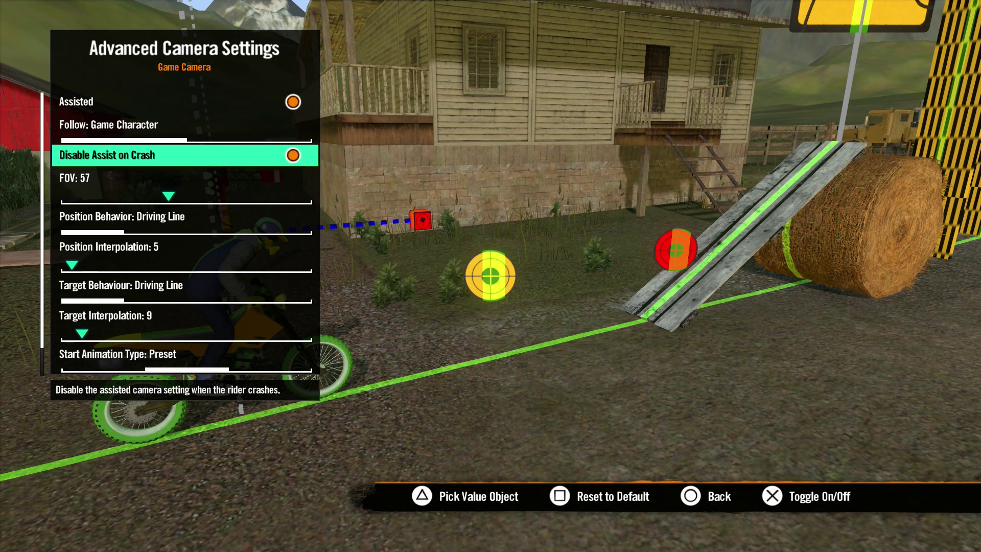
key(Return)
key(Return)
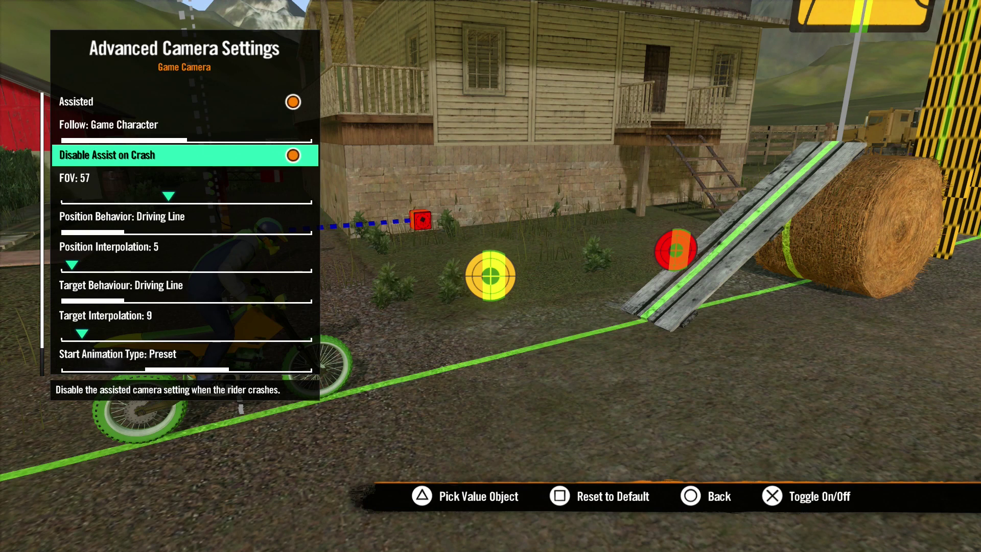
key(Down)
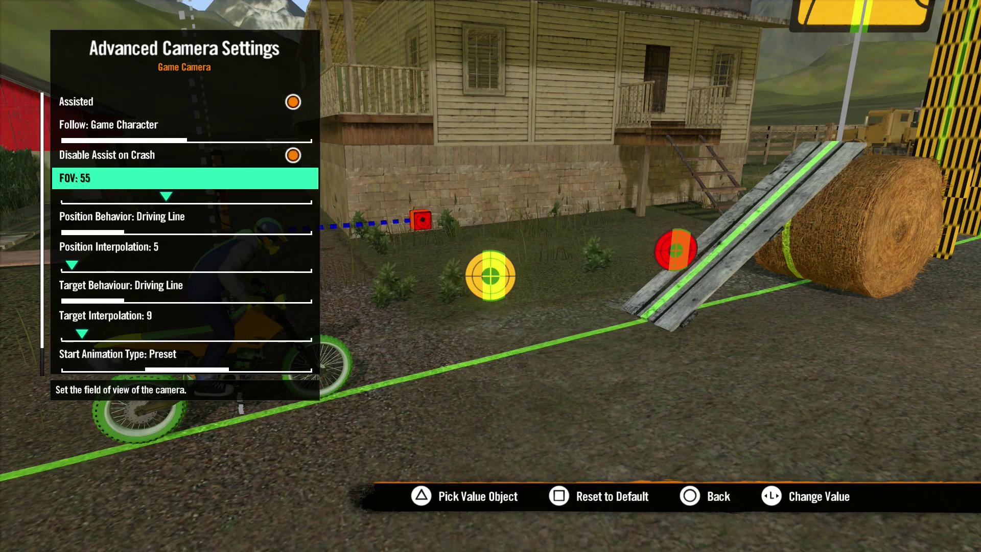
key(Left)
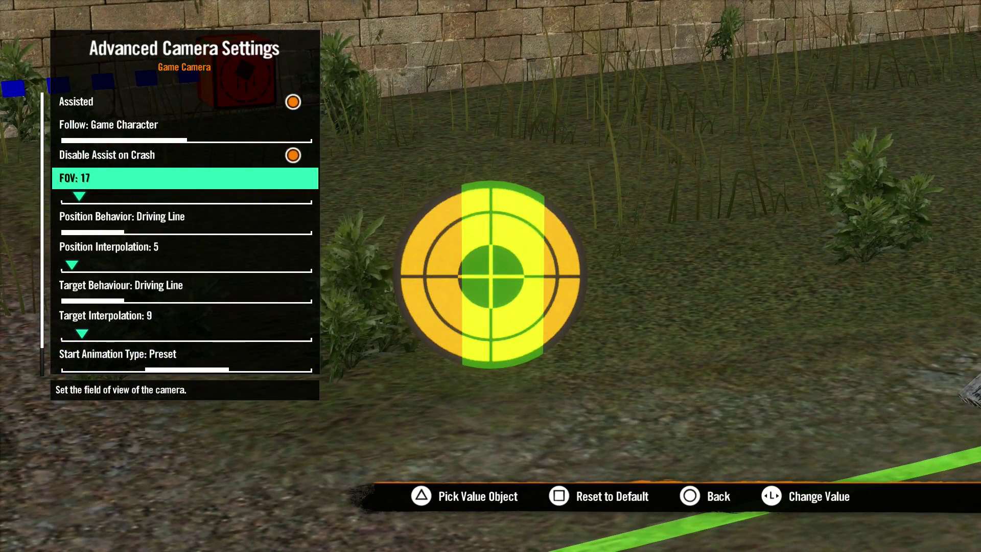
key(Right)
key(Right)
key(Right)
key(Right)
key(Right)
key(Right)
key(Right)
key(Right)
key(Right)
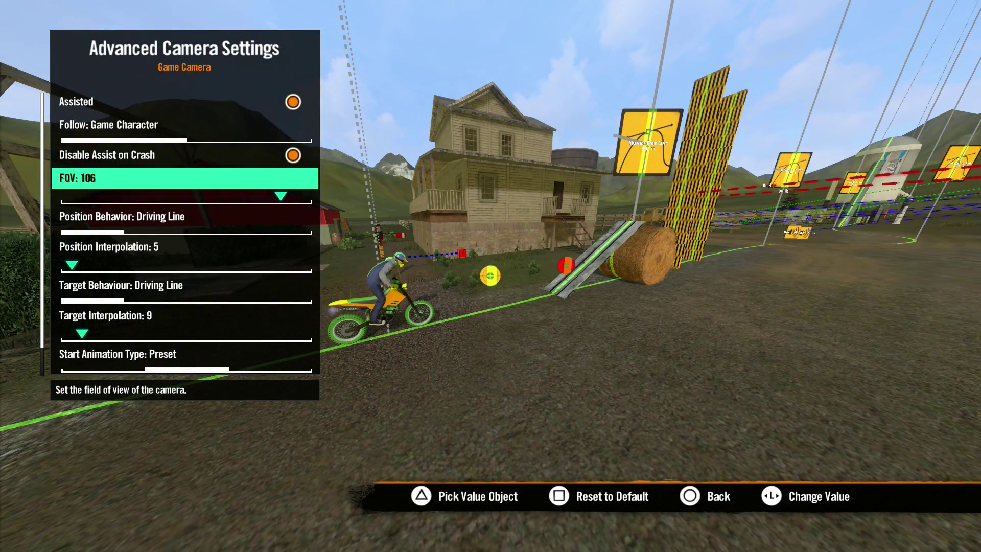
key(Left)
key(Left)
key(Left)
key(Left)
key(Left)
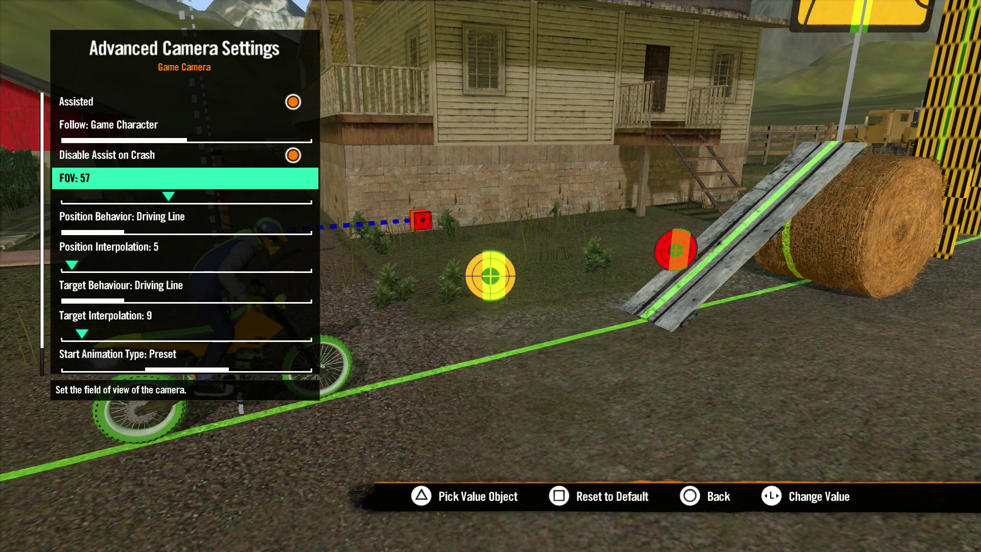
key(Down)
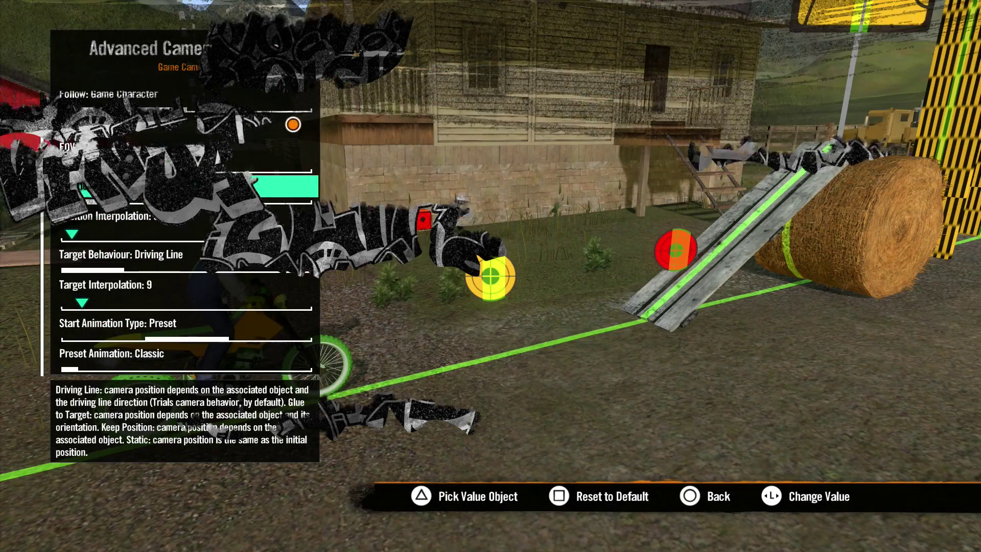
key(Down)
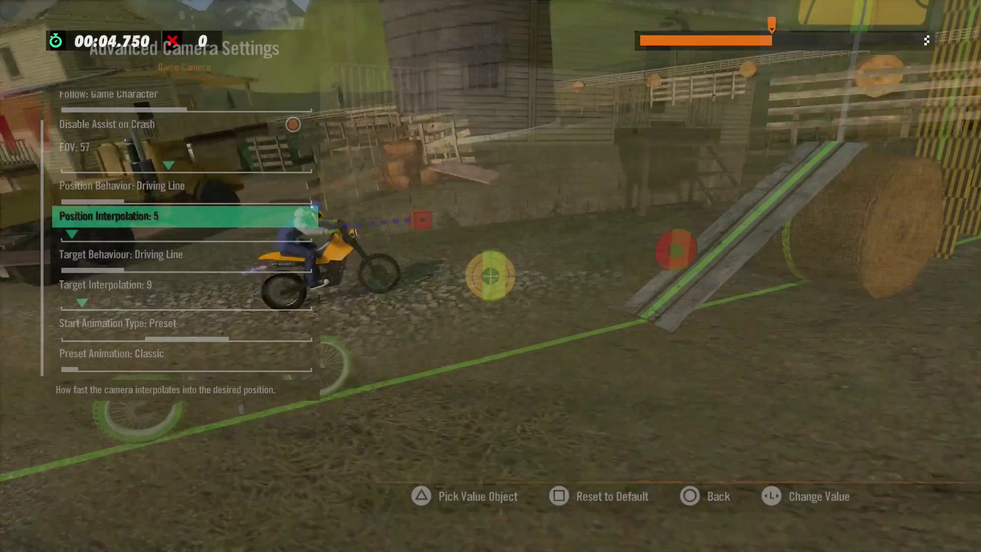
key(Down)
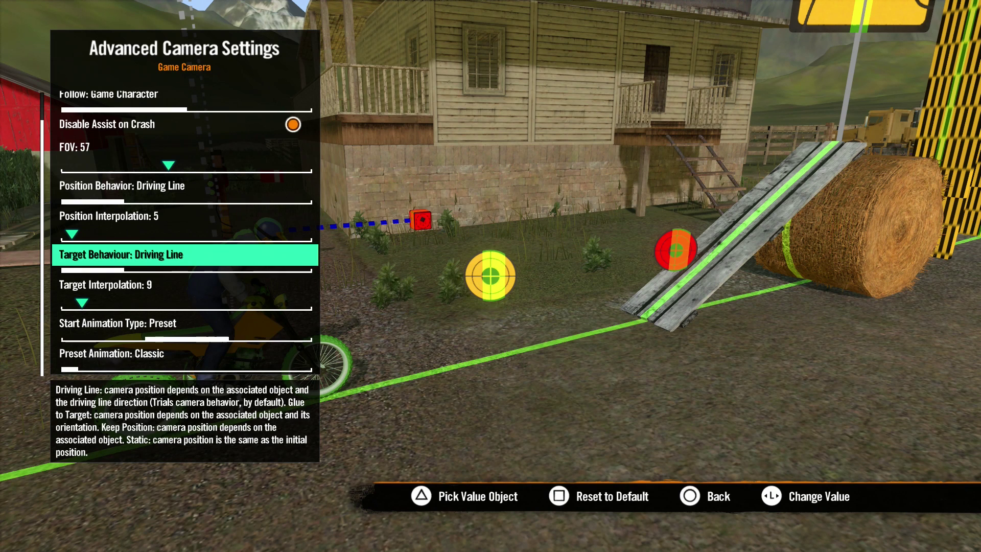
Step: Cycle Target Behaviour back to Driving Line and move the yellow target marker beside the rider
key(Right)
key(Left)
key(Left)
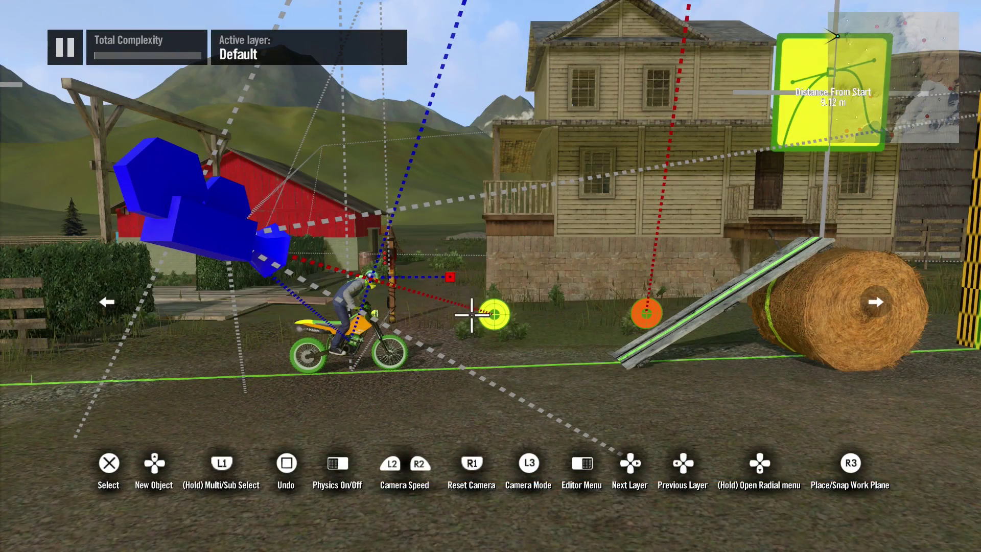
click(494, 314)
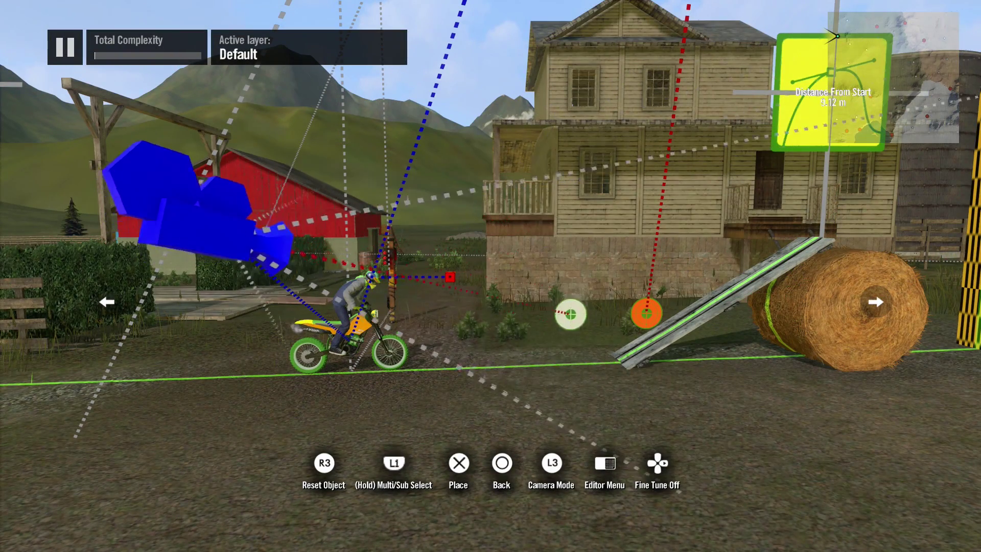
click(460, 296)
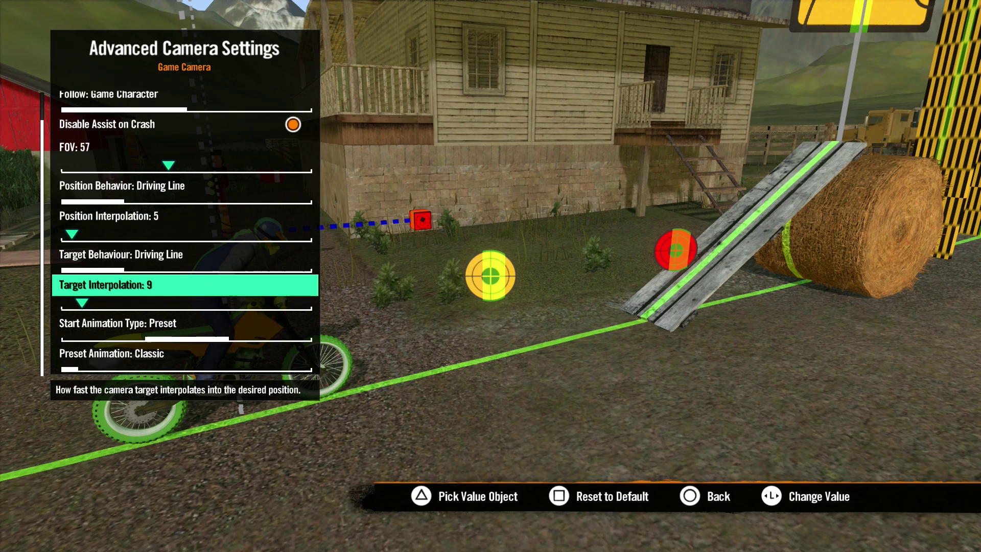
Step: Browse the Start Animation Types and Preset Animations, then set Start Animation Type to None
key(Down)
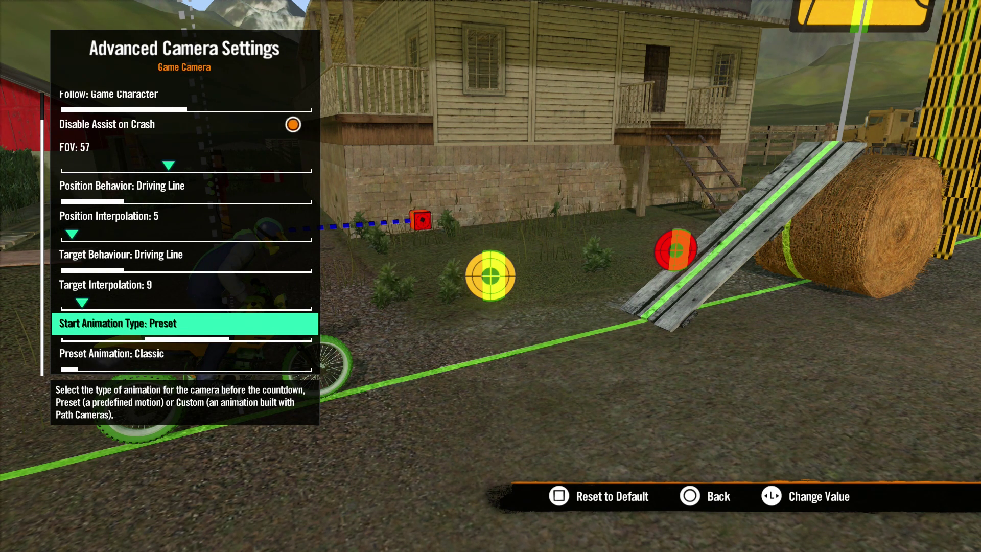
key(Left)
key(Right)
key(Right)
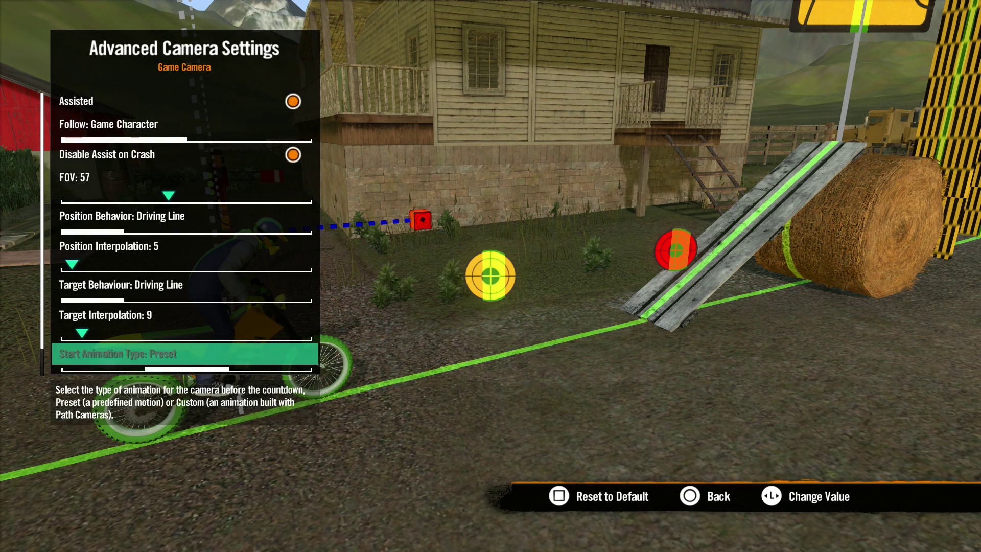
key(Left)
key(Down)
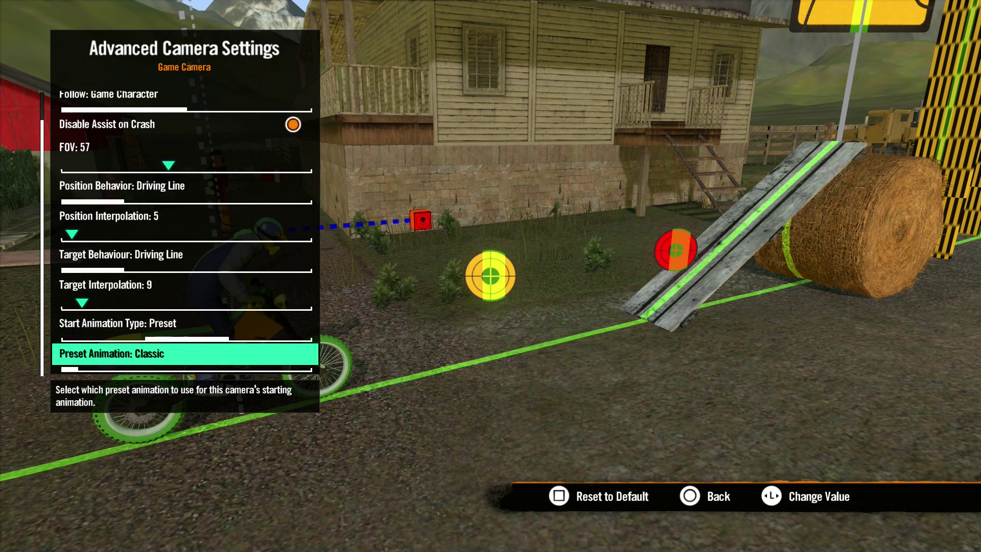
key(Right)
key(Right)
key(Right)
key(Right)
key(Right)
key(Right)
key(Right)
key(Right)
key(Right)
key(Right)
key(Right)
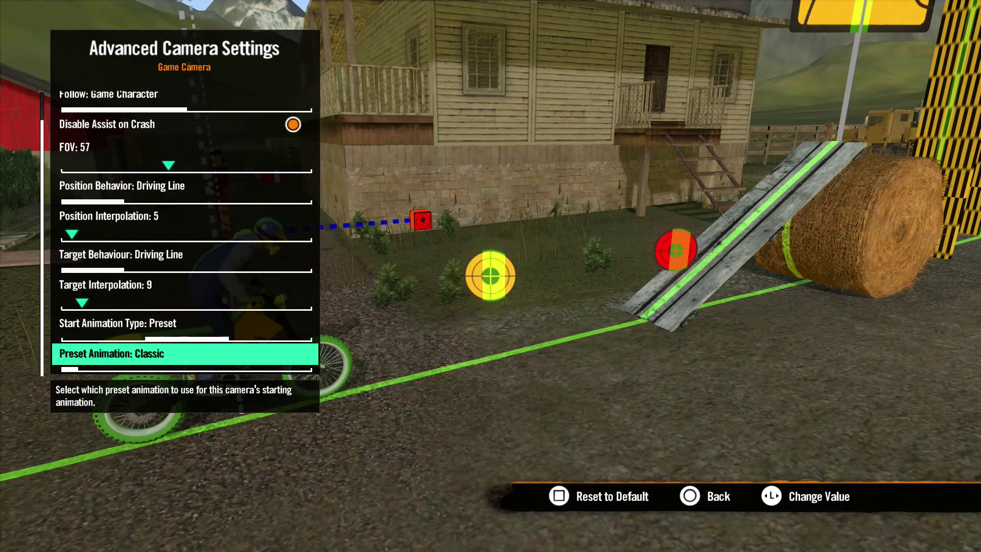
key(Up)
key(Left)
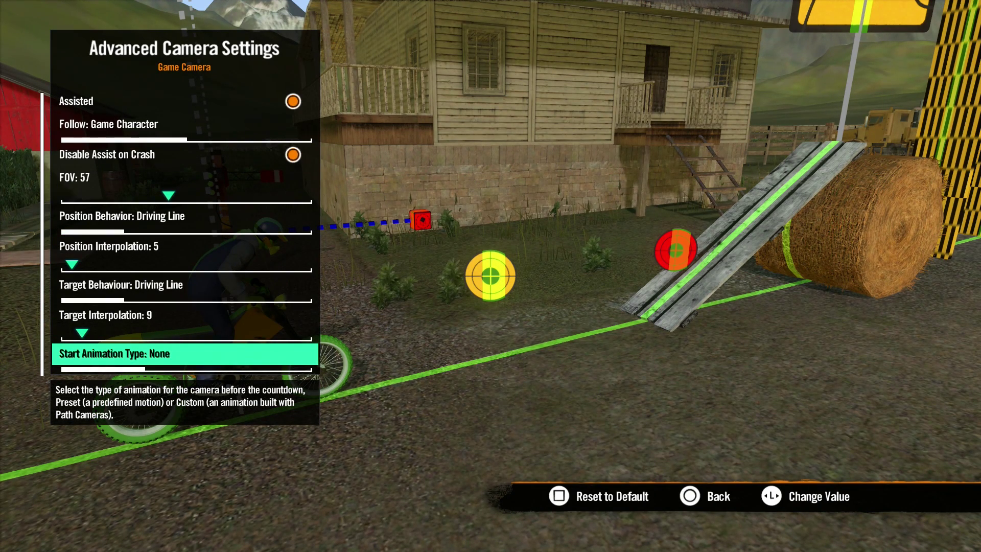
key(Right)
key(Right)
Step: Set the custom start clip's transition to Fade to Black
key(Down)
key(Down)
key(Down)
key(Down)
key(Up)
key(Up)
key(Up)
key(Up)
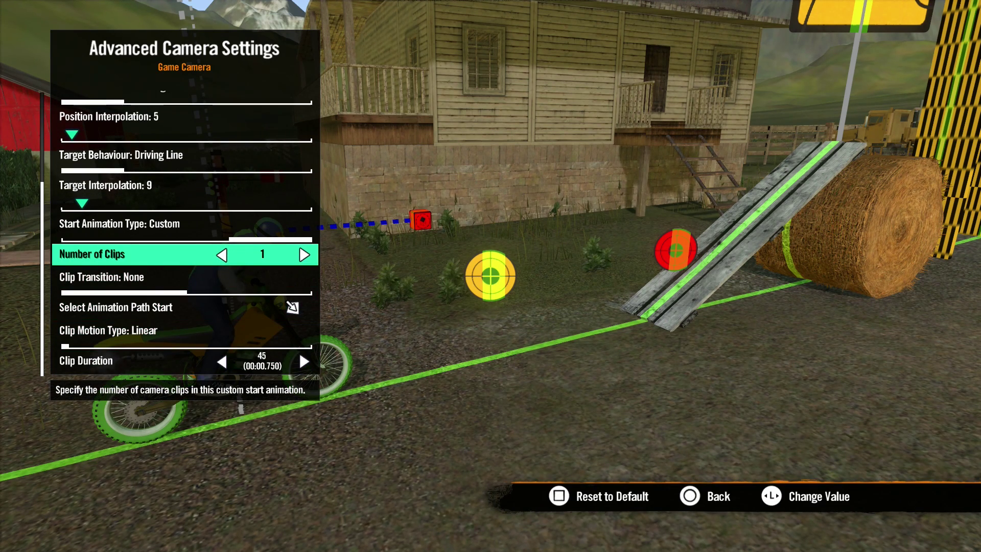
key(Down)
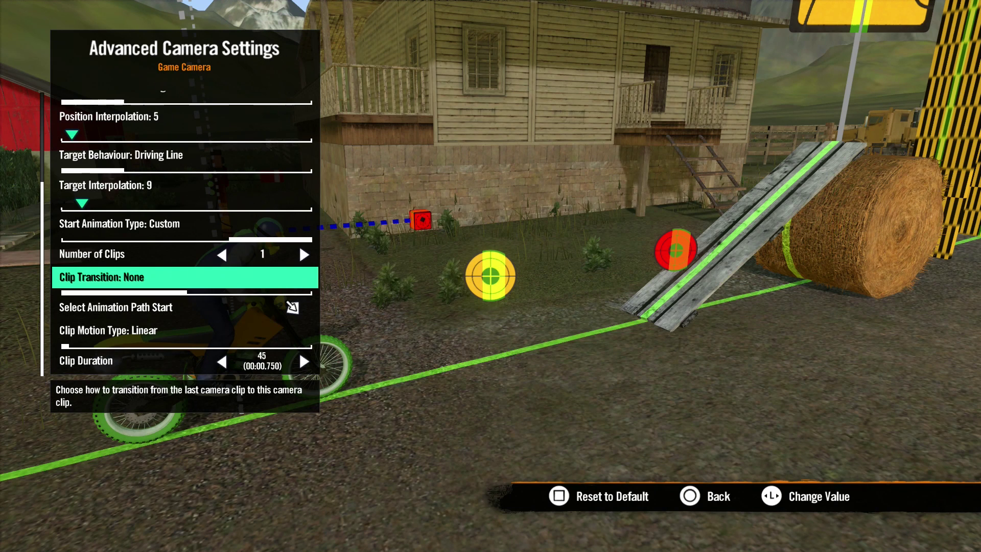
key(Right)
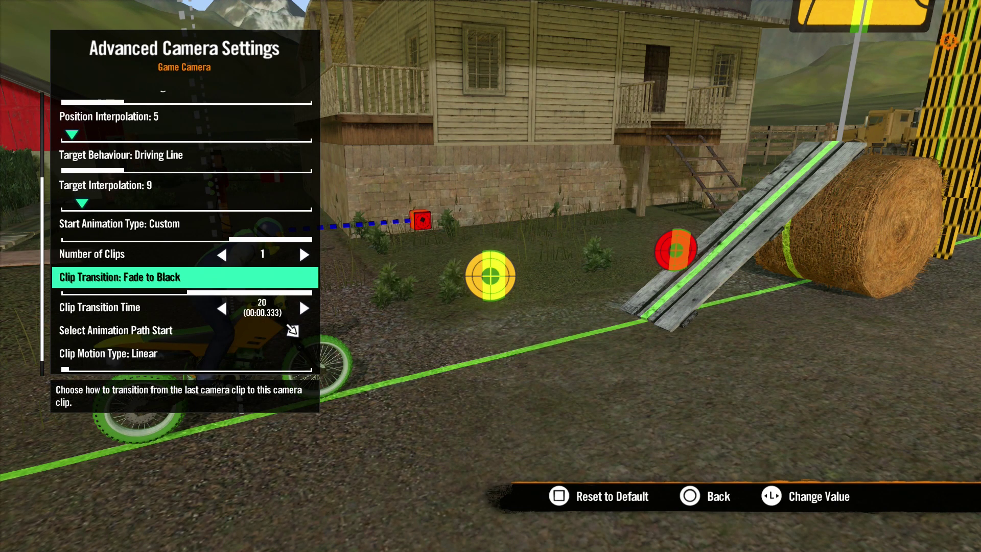
key(Down)
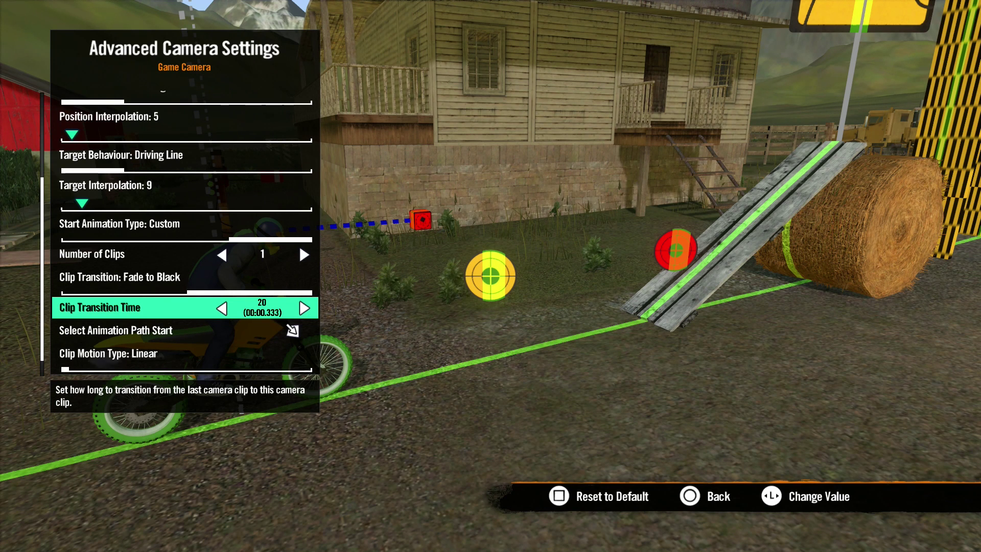
Step: Keep Clip Motion Type Linear, set clip duration to 45 (00:00.750), and leave the settings
key(Down)
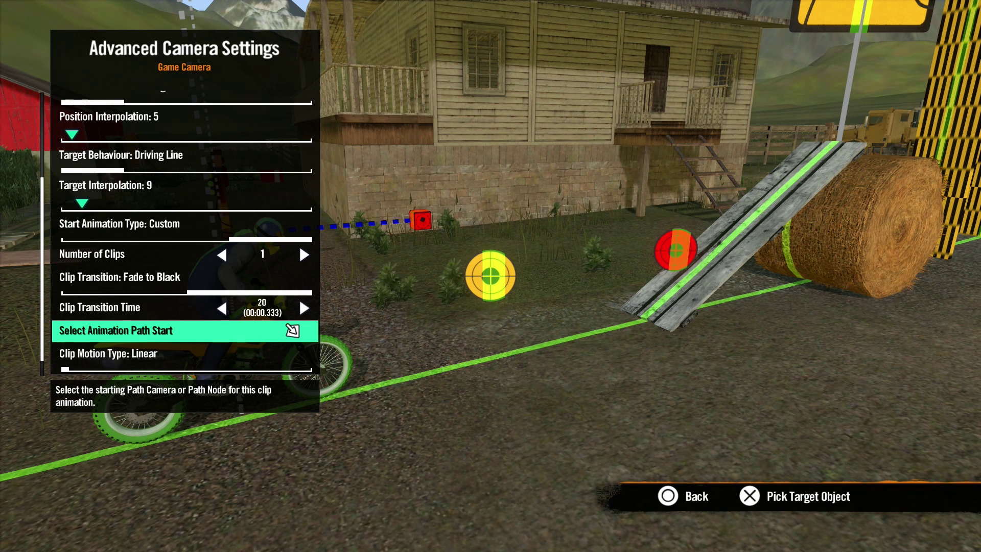
key(Down)
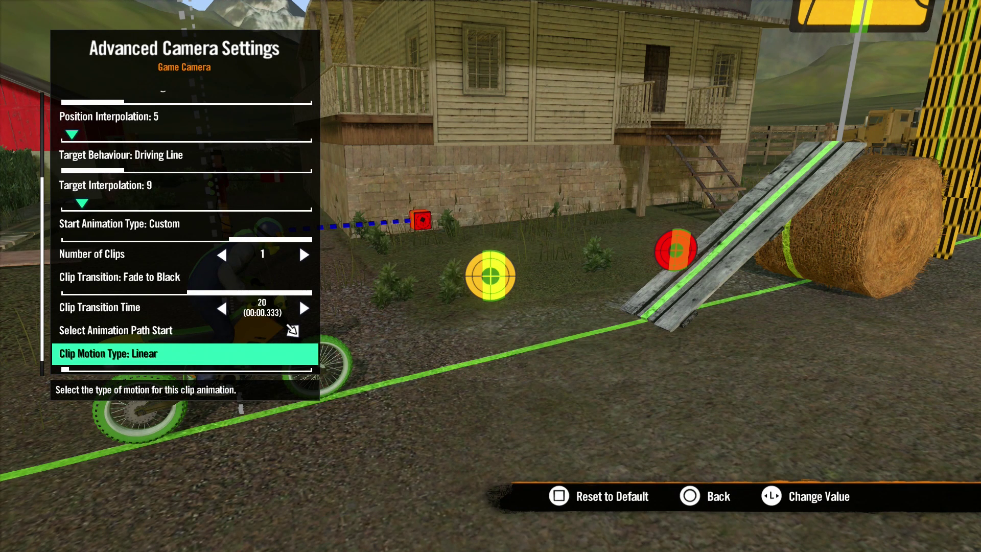
key(Right)
key(Right)
key(Right)
key(Right)
key(Right)
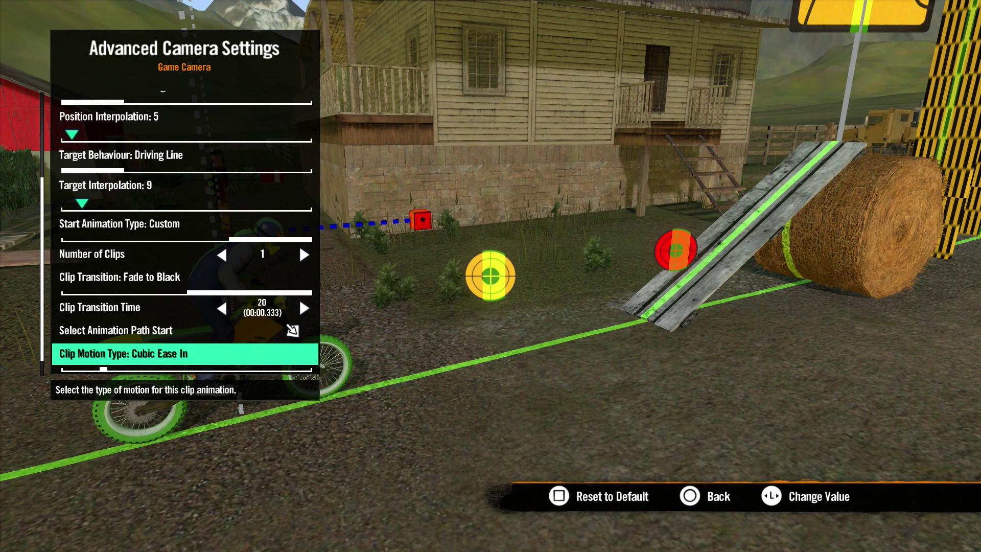
key(Left)
key(Left)
key(Left)
key(Left)
key(Left)
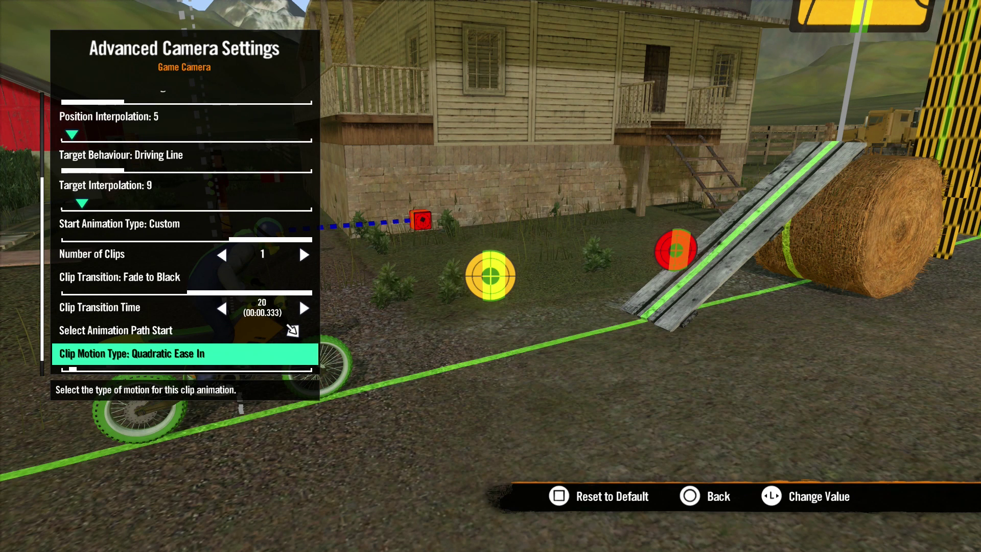
key(Down)
key(Left)
key(Left)
key(Left)
key(Left)
key(Left)
key(Left)
key(Left)
key(Right)
key(Right)
key(Right)
key(Right)
key(Right)
key(Right)
key(Right)
key(Left)
key(Left)
key(Left)
key(Left)
key(Left)
key(Left)
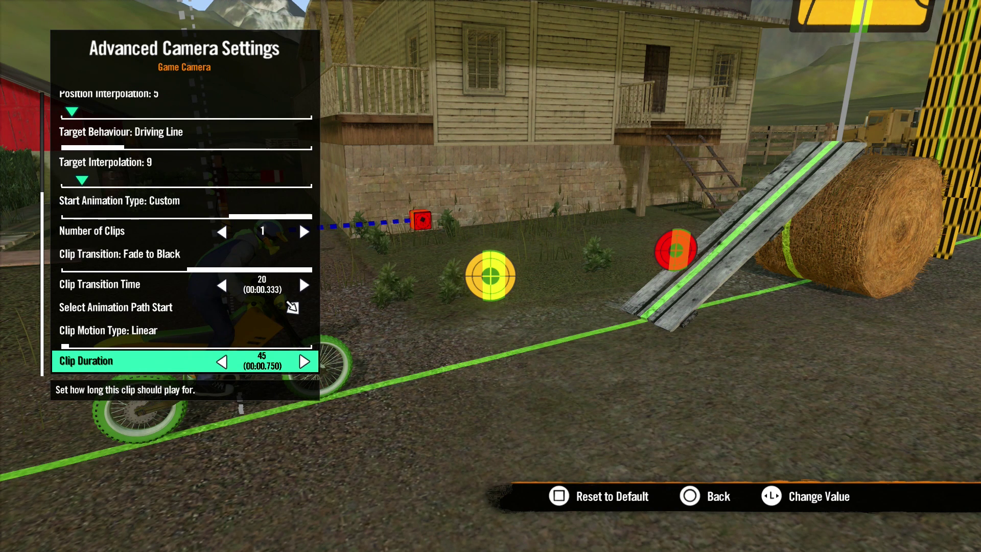
key(Escape)
Step: In Visual Settings, preview the CCTV, Cel-Shaded, Sin Color and Toy Army presets, keeping Default
key(Down)
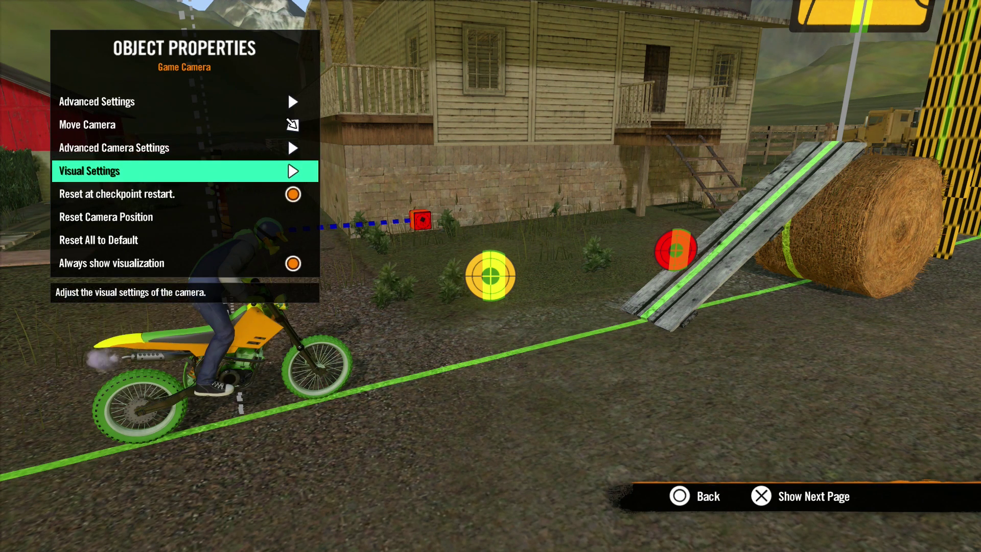
key(Return)
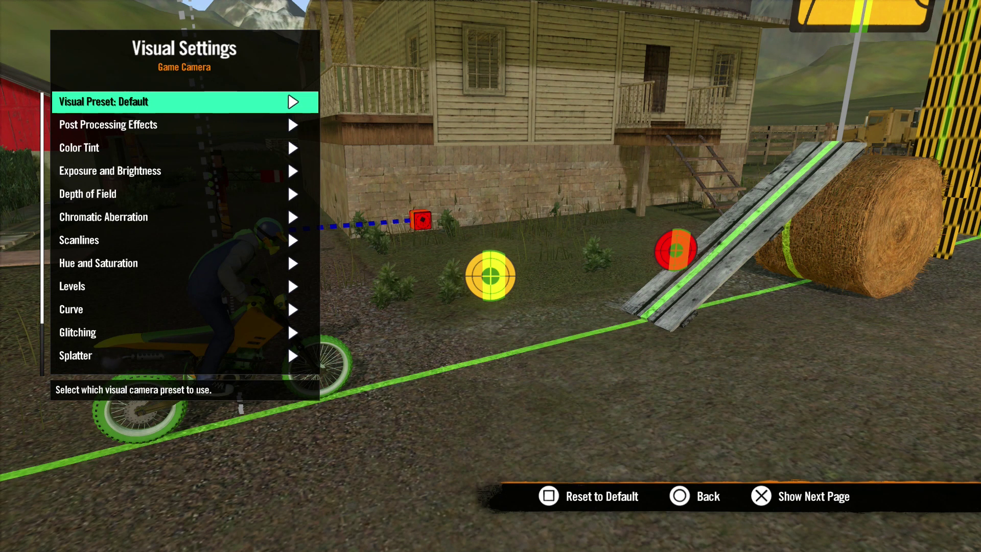
key(Return)
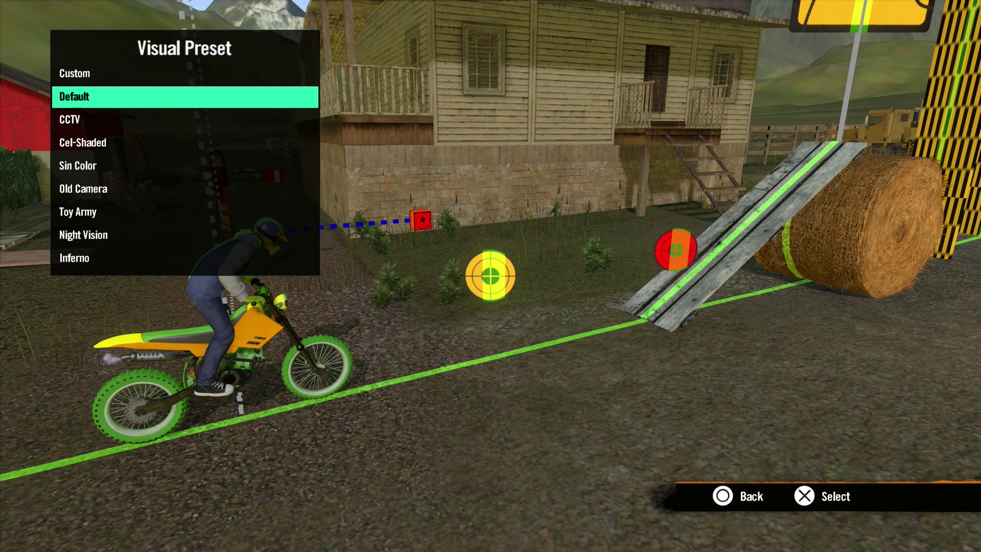
key(Up)
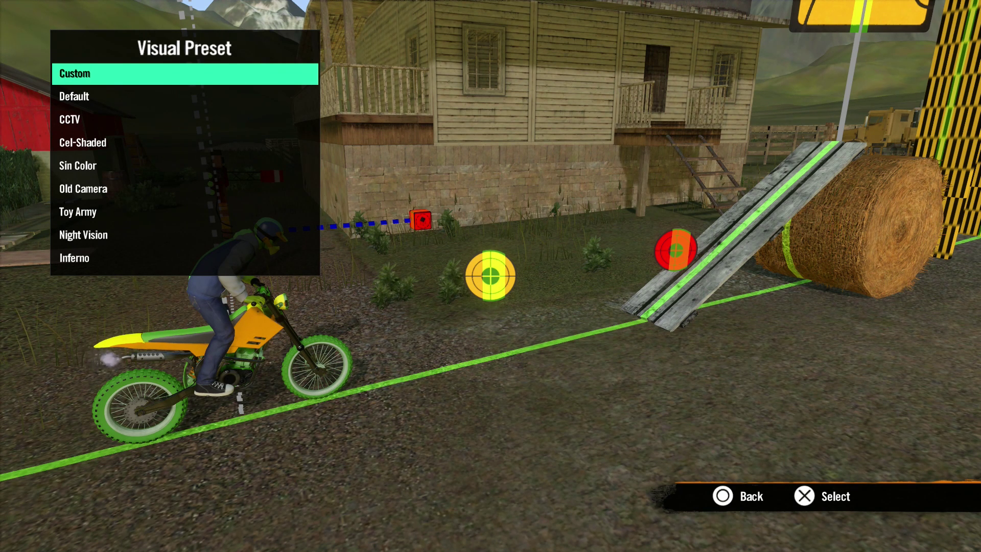
key(Down)
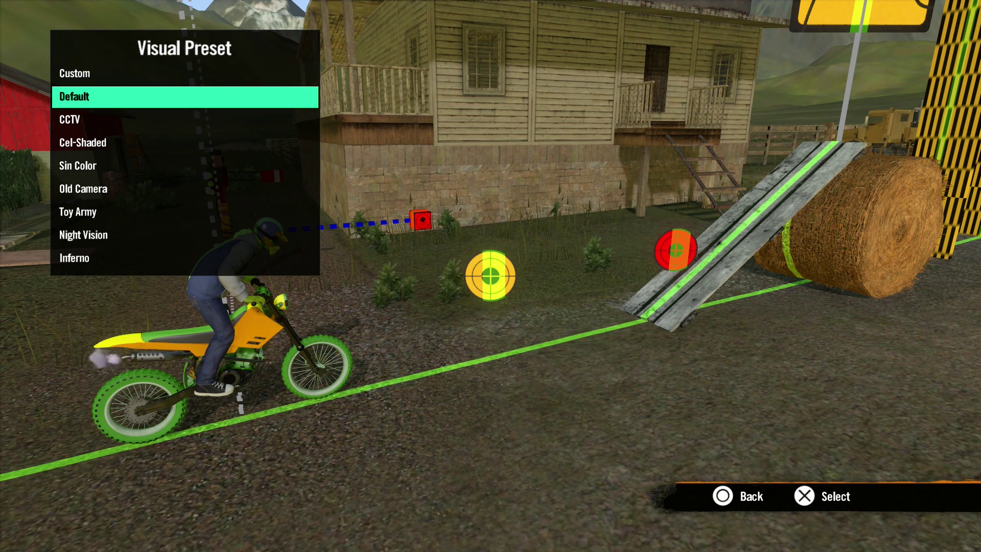
key(Down)
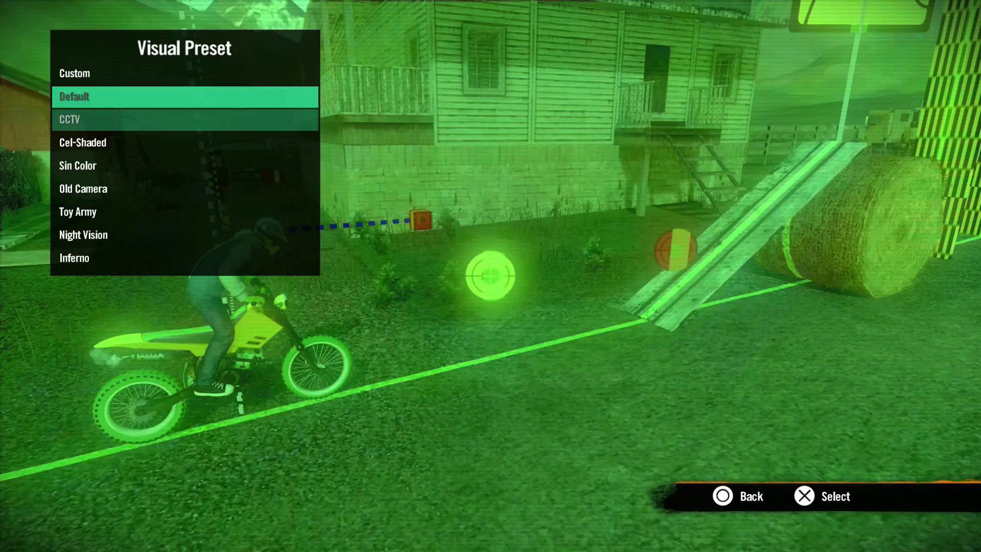
key(Down)
key(Down)
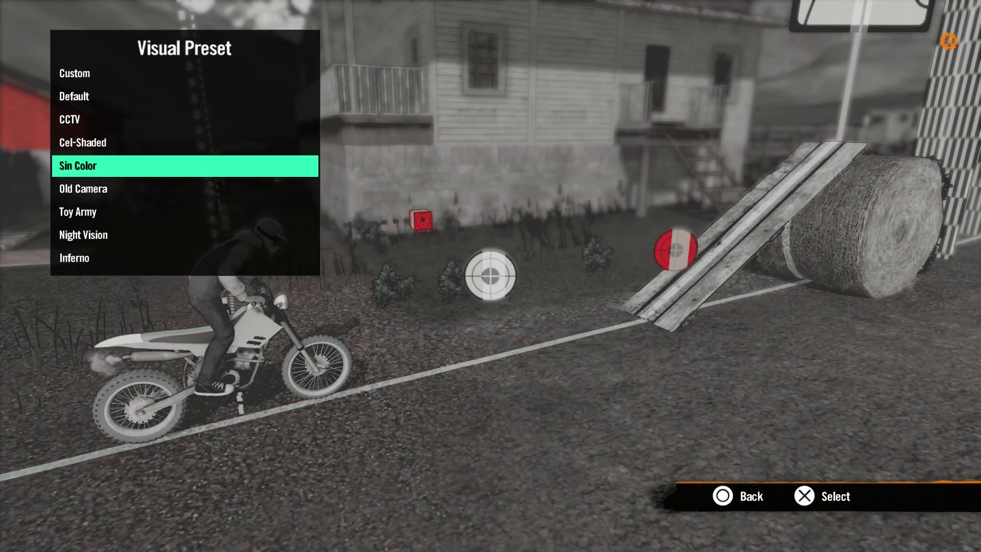
key(Down)
key(Down)
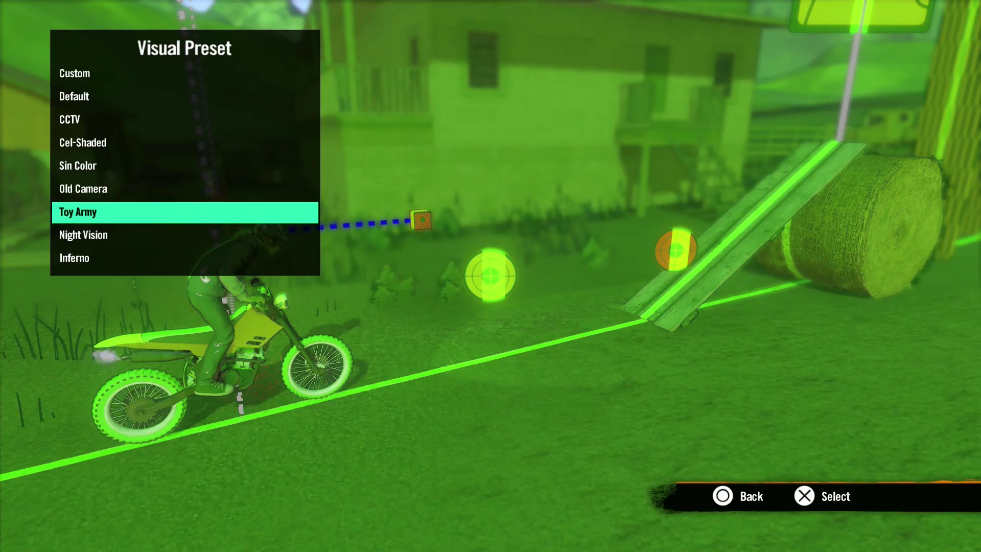
key(Down)
key(Down)
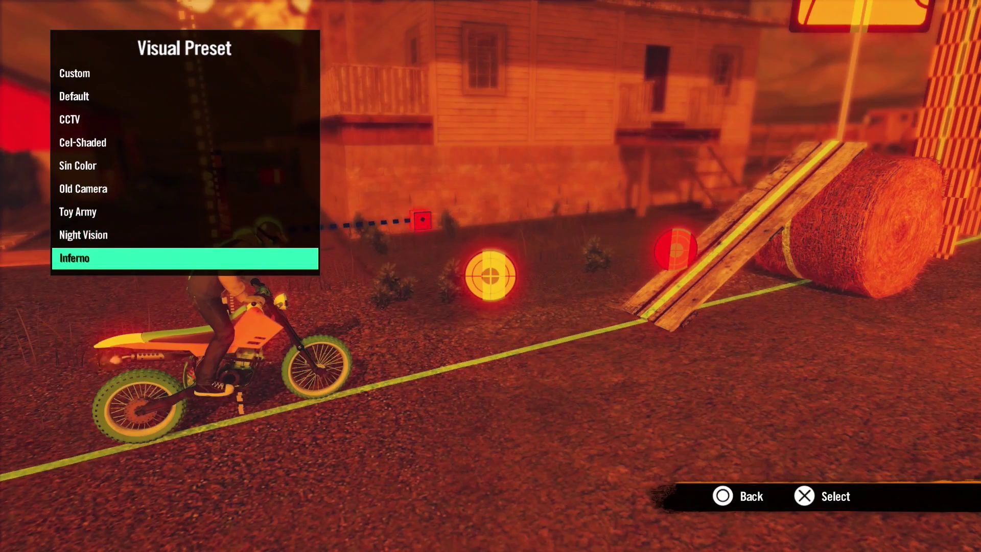
key(Escape)
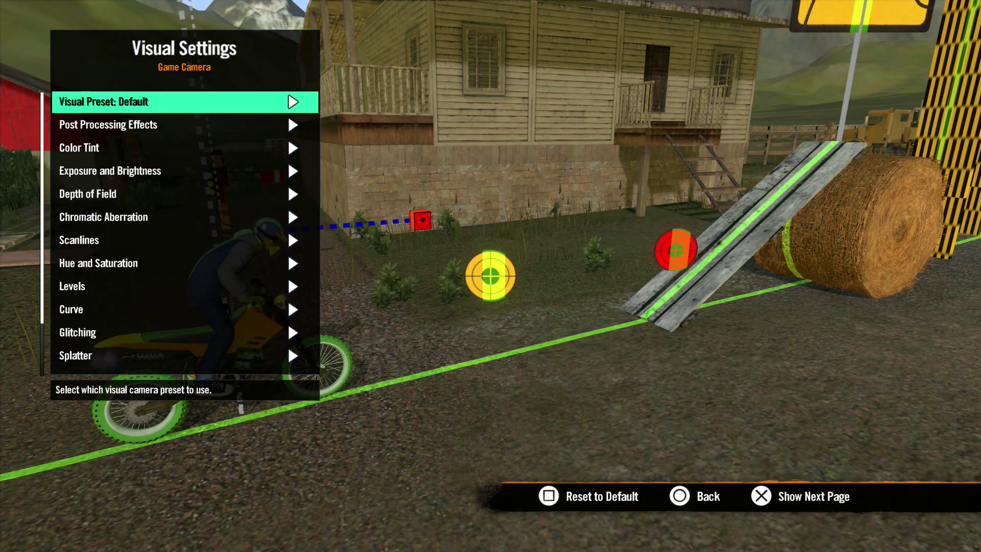
key(Down)
key(Return)
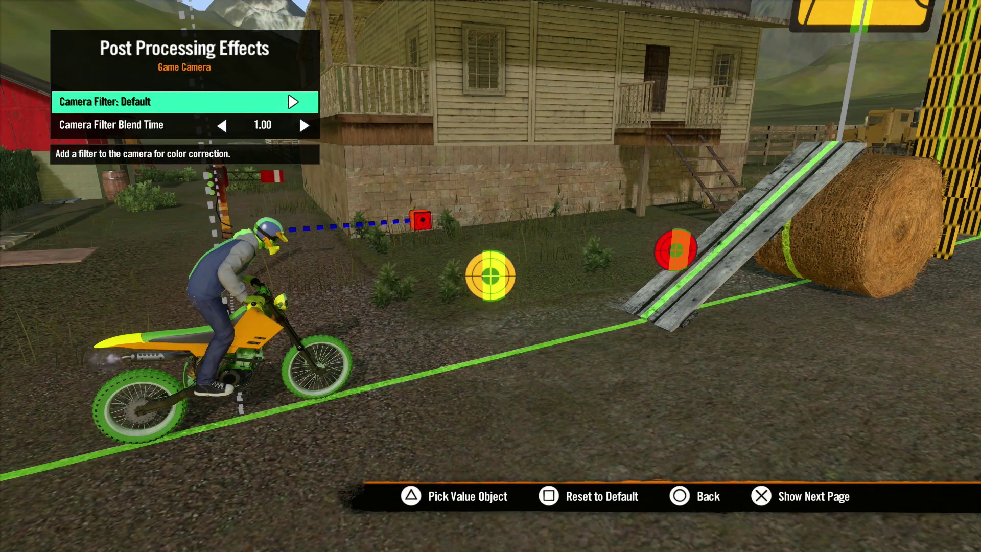
key(Return)
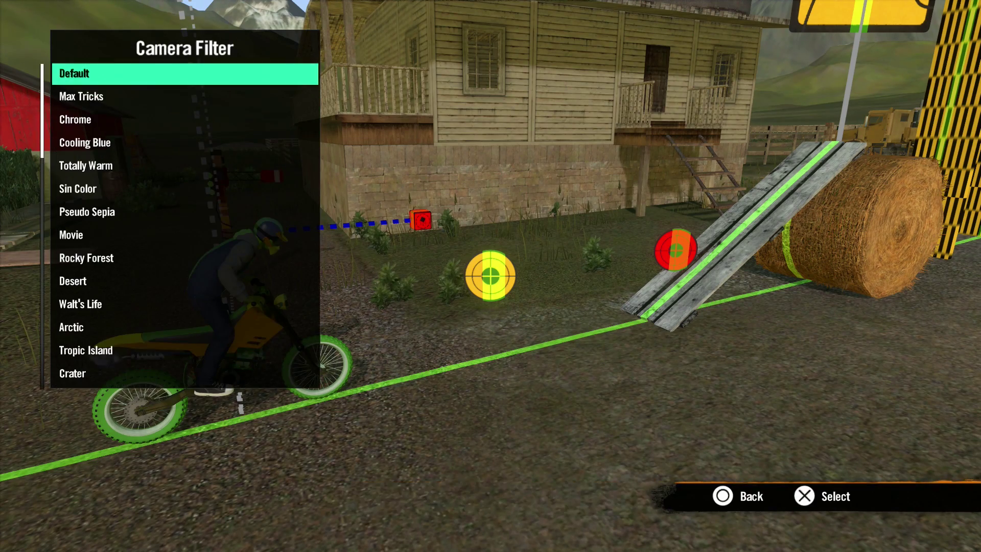
key(Down)
key(Down)
key(Down)
key(Down)
key(Down)
key(Down)
key(Down)
key(Down)
key(Down)
key(Down)
key(Down)
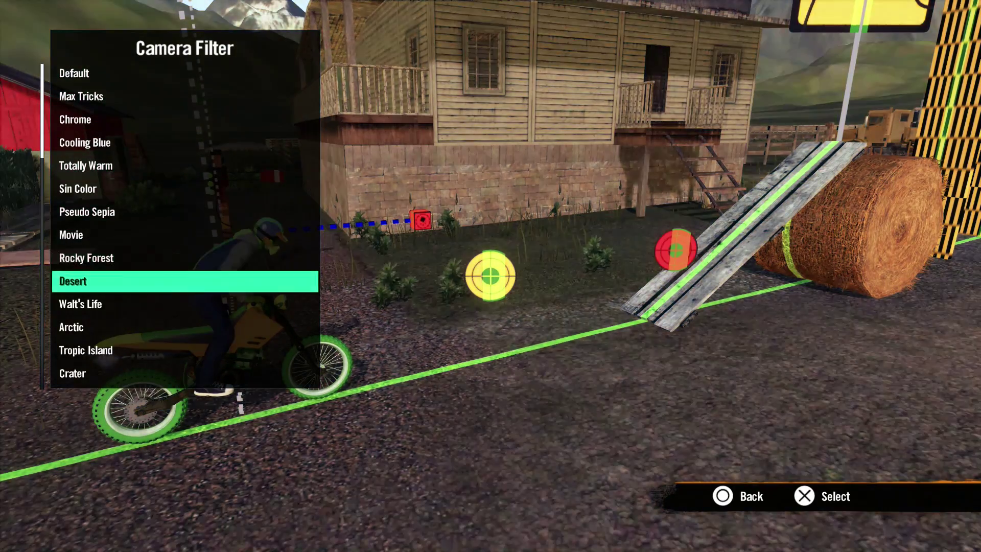
key(Down)
key(Down)
key(Down)
key(Down)
key(Down)
key(Escape)
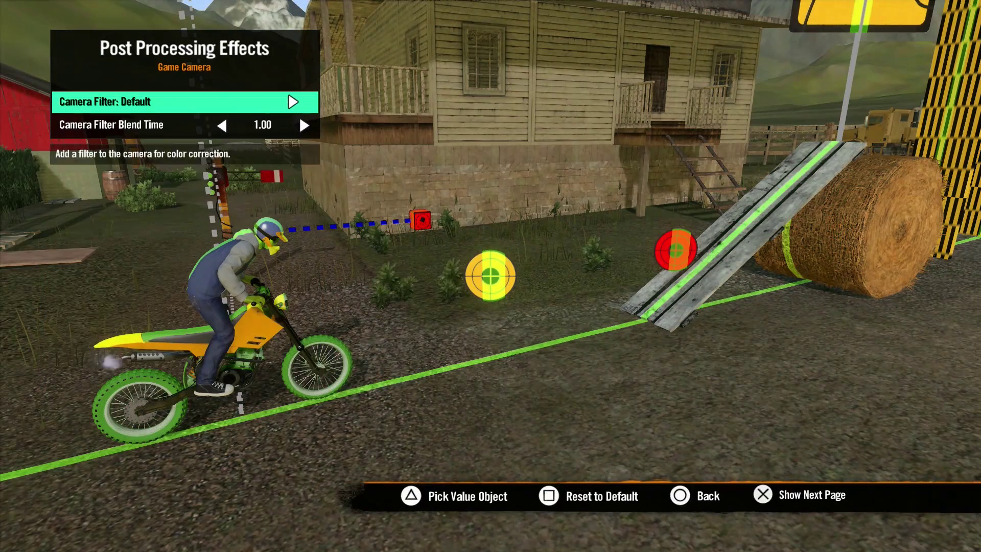
key(Down)
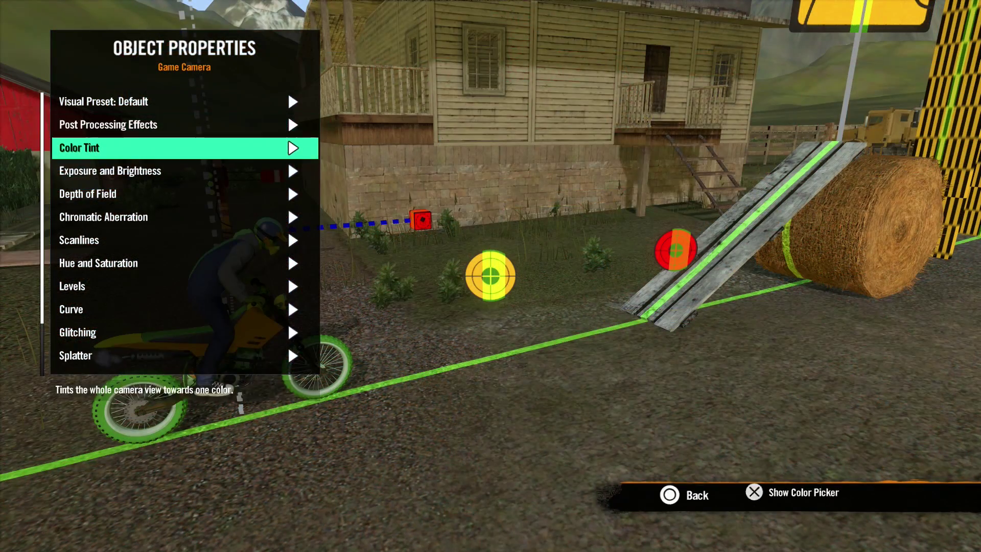
Step: Scroll past the Levels, Curve, Vignette and Cel Shading effects, then open Depth of Field
key(Down)
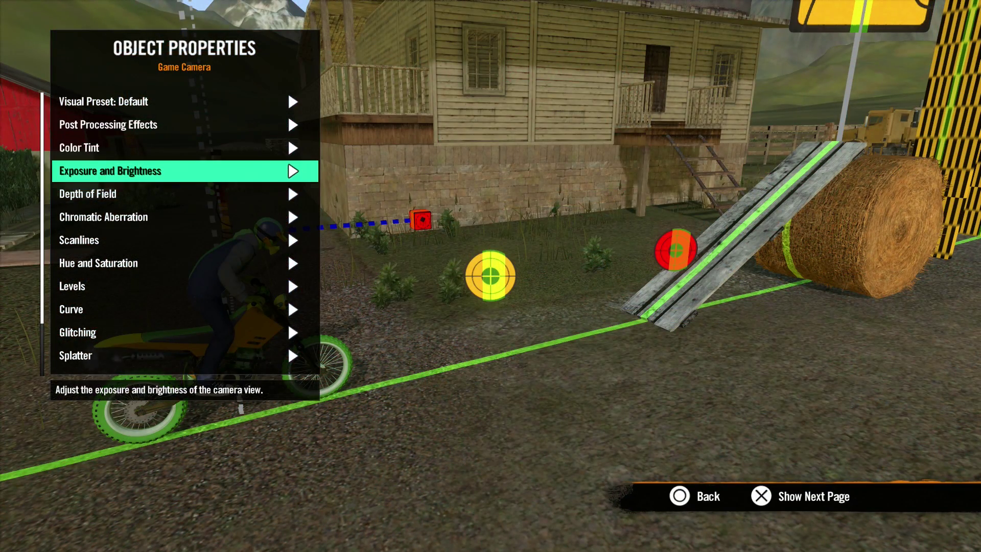
key(Down)
key(Down)
key(Down)
key(Down)
key(Down)
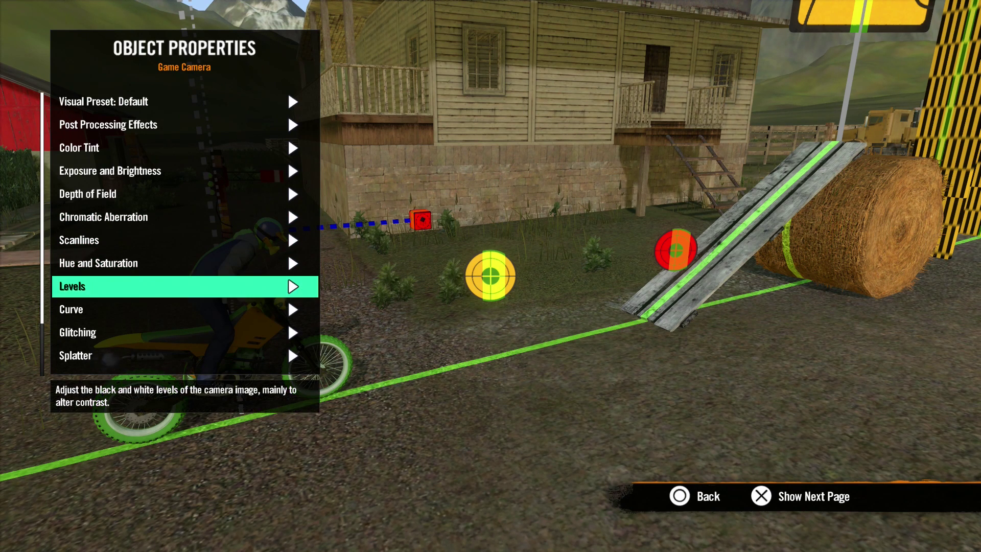
key(Down)
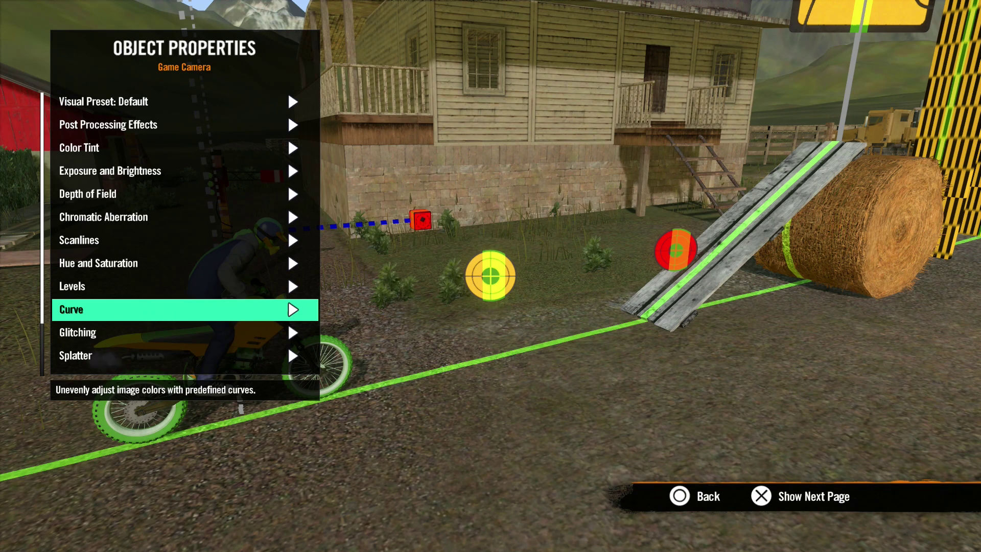
key(Up)
key(Up)
key(Up)
key(Up)
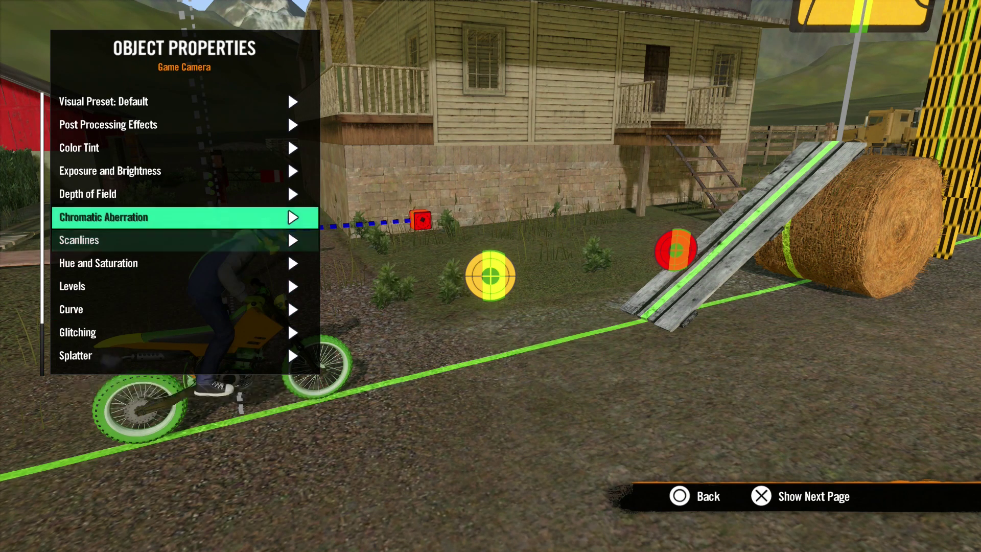
key(Down)
key(Down)
key(Down)
key(Down)
key(Down)
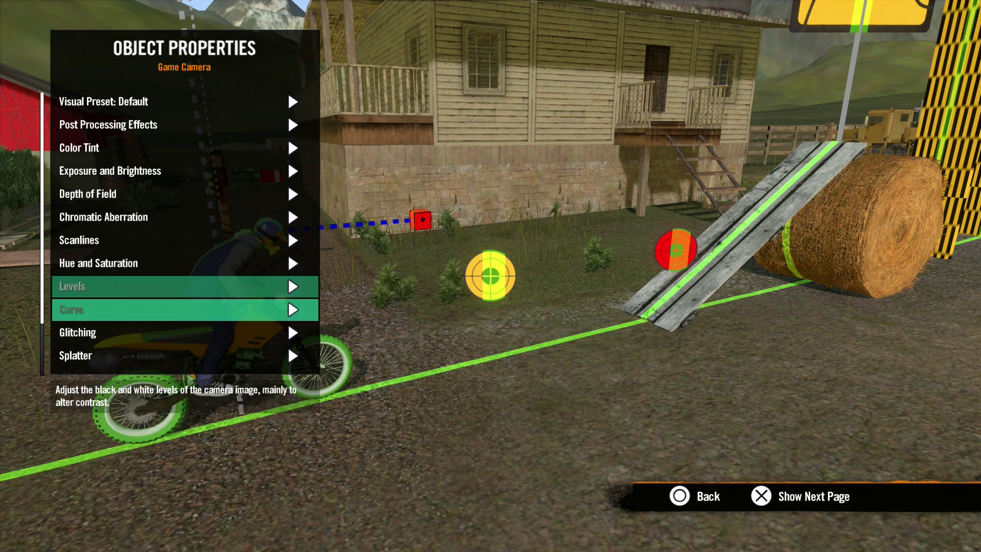
key(Down)
key(Down)
key(Down)
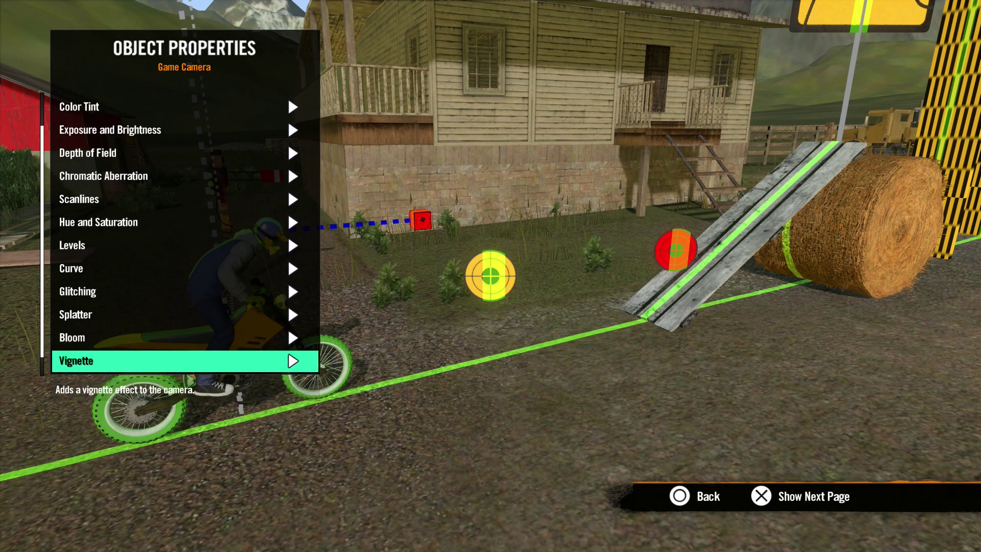
key(Down)
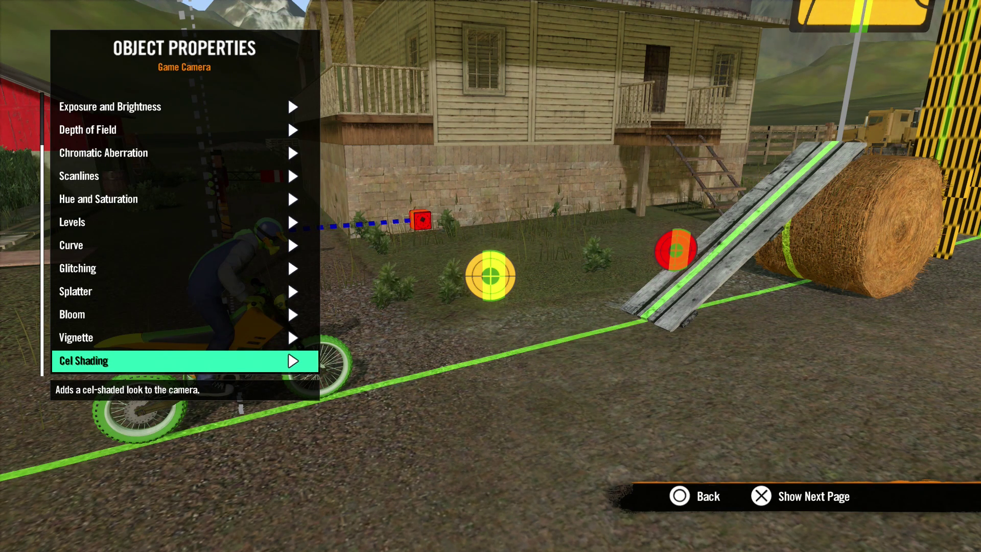
key(Up)
key(Up)
key(Up)
key(Up)
key(Up)
key(Up)
key(Up)
key(Up)
key(Up)
key(Up)
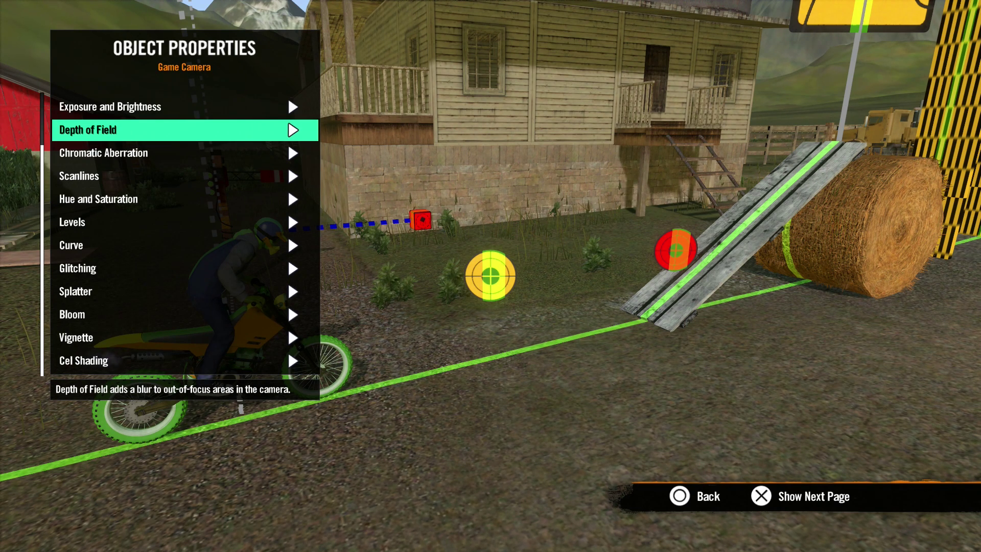
key(Return)
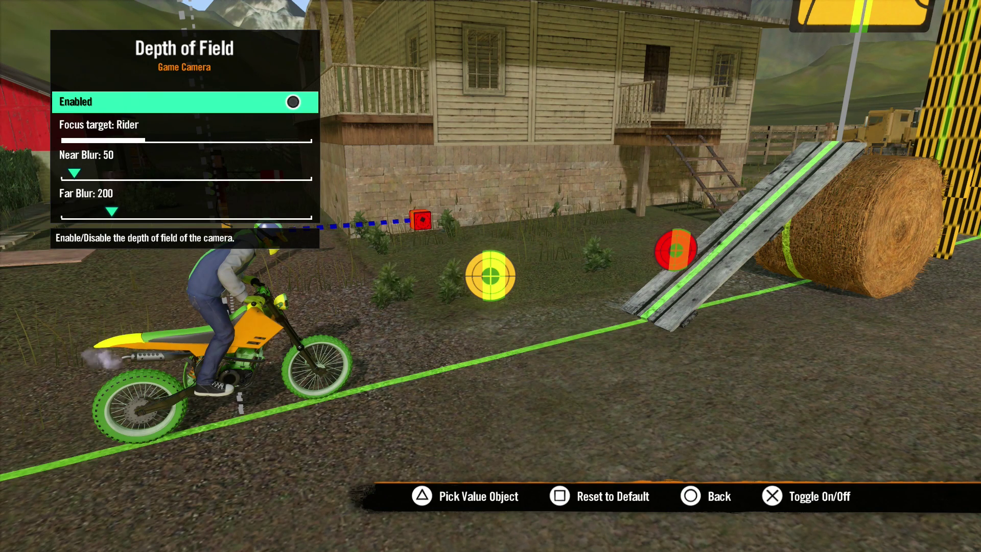
Step: Enable Depth of Field and change its Focus target from Rider to Object
key(Return)
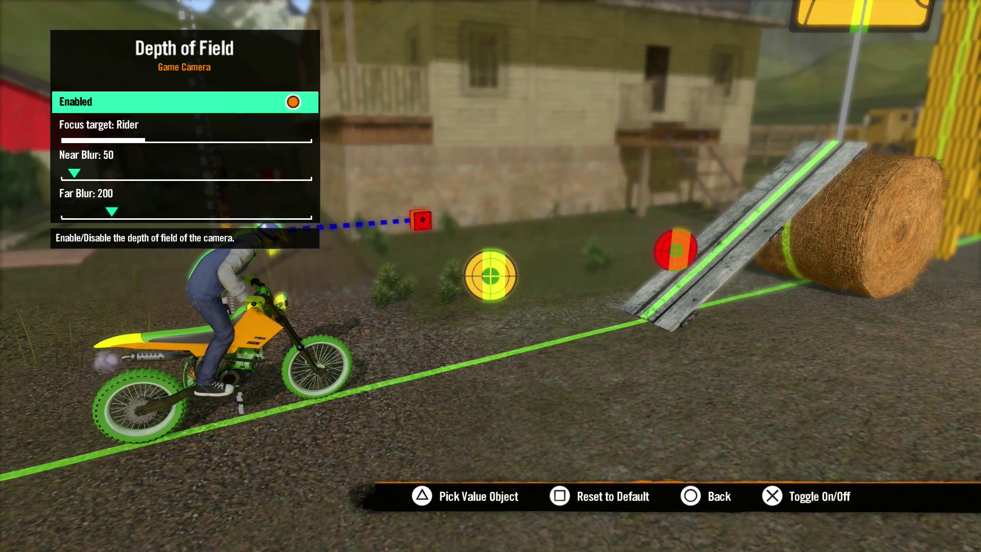
key(Return)
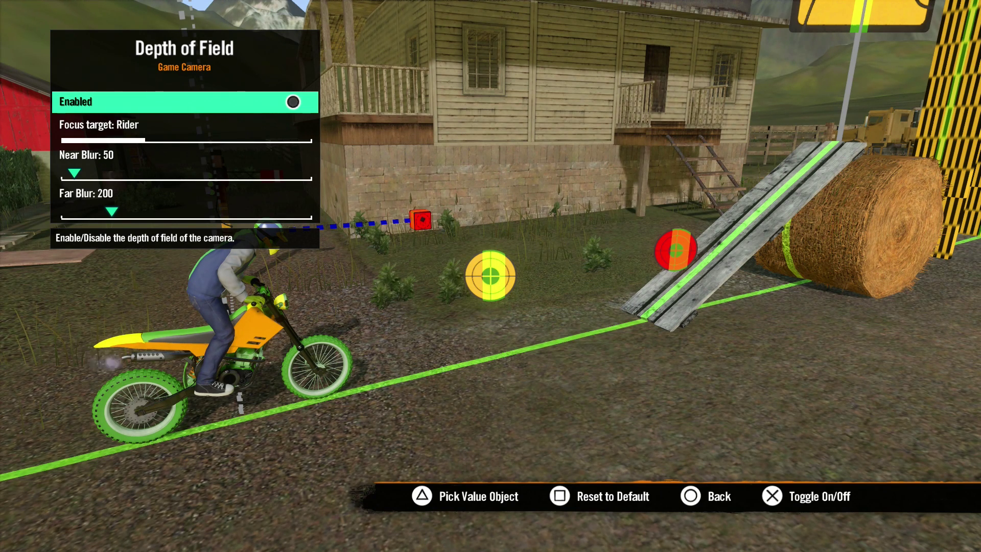
key(Return)
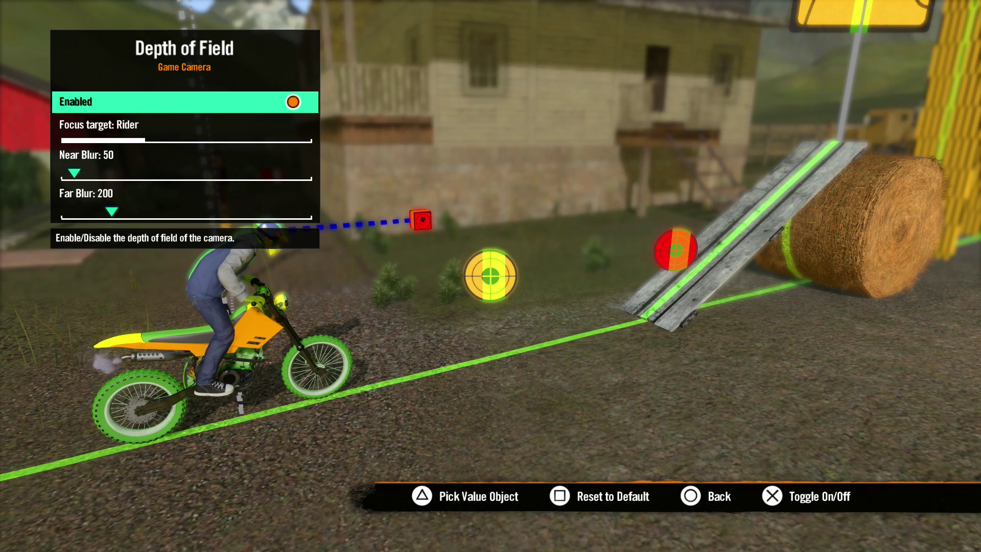
key(Down)
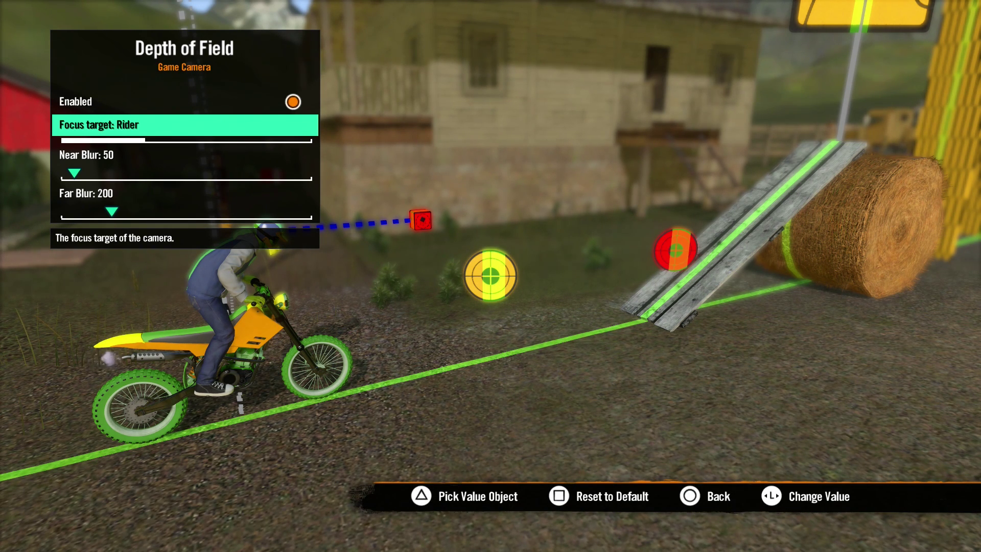
key(Right)
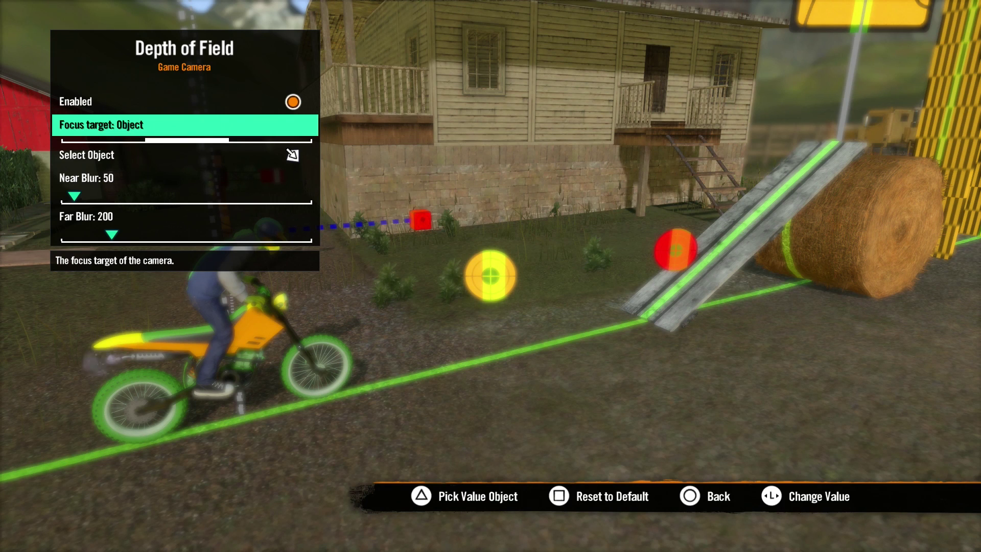
key(Down)
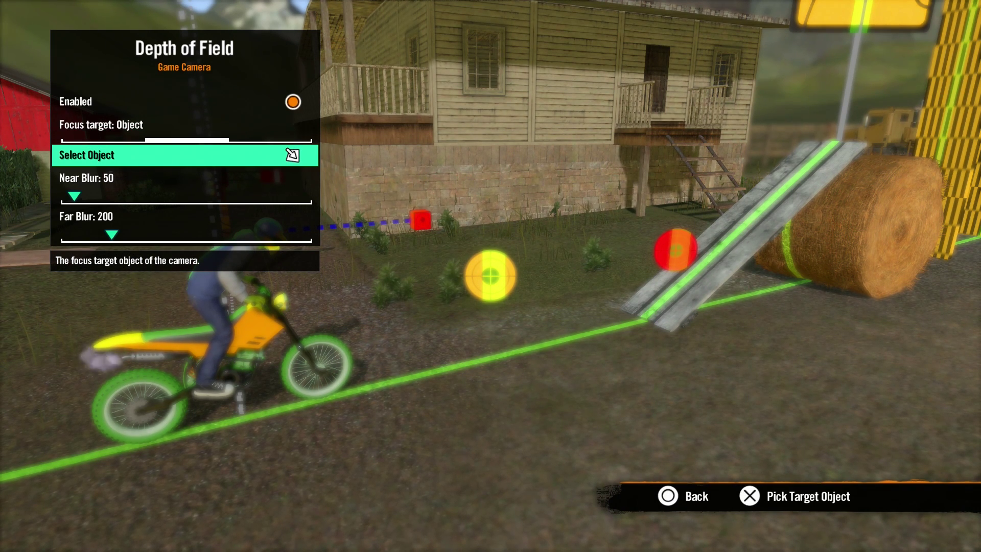
key(Up)
key(Right)
Step: Set the Focus target to Custom Value with a focus distance of 10.00 m
key(Down)
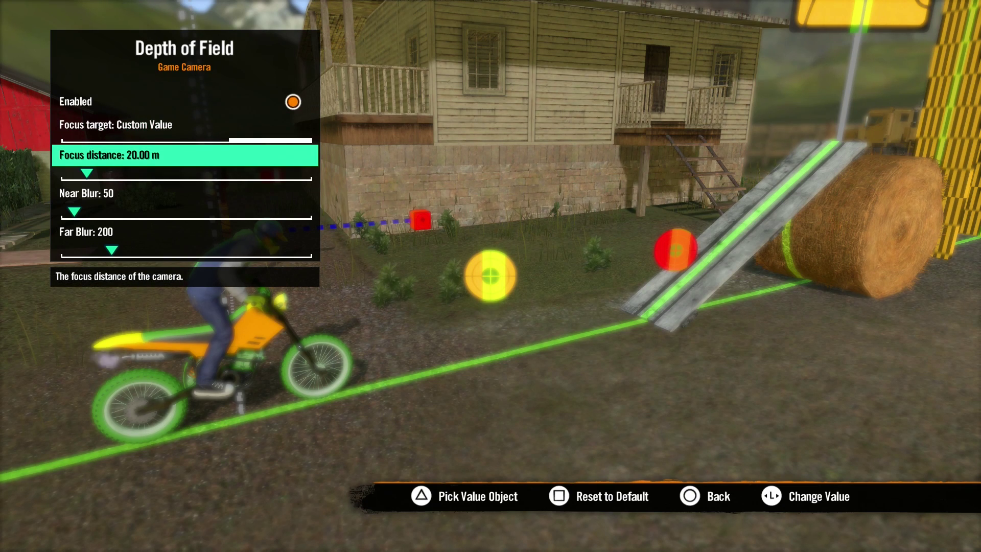
key(Left)
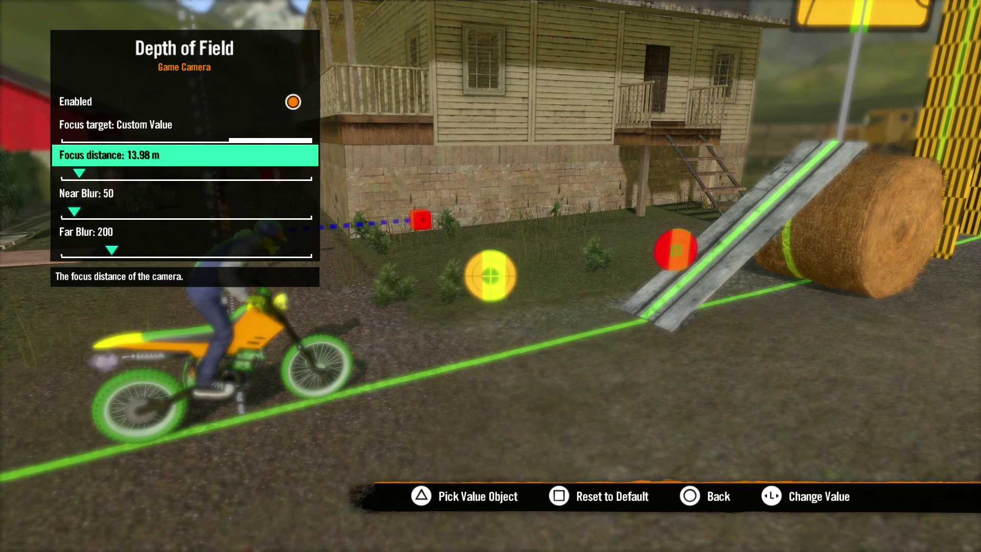
key(Left)
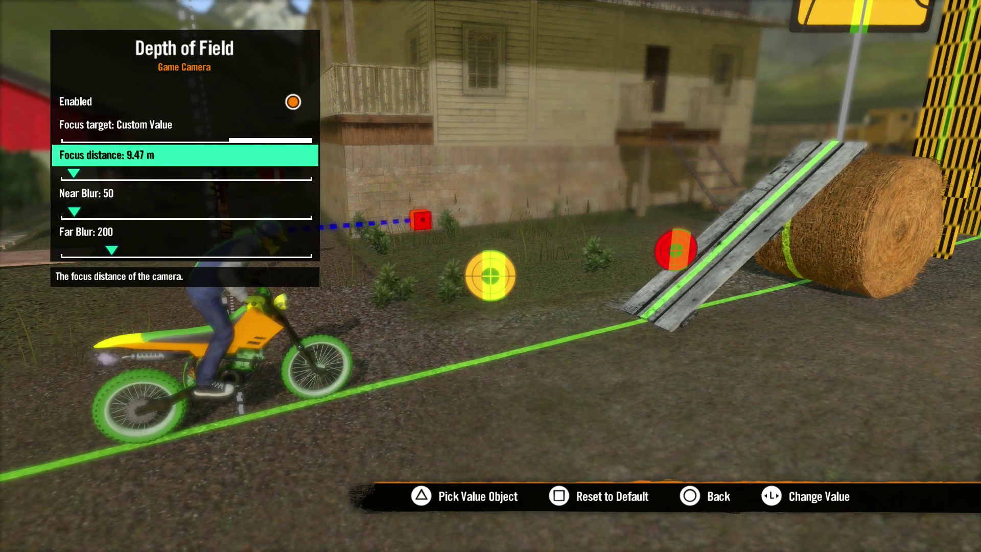
key(Right)
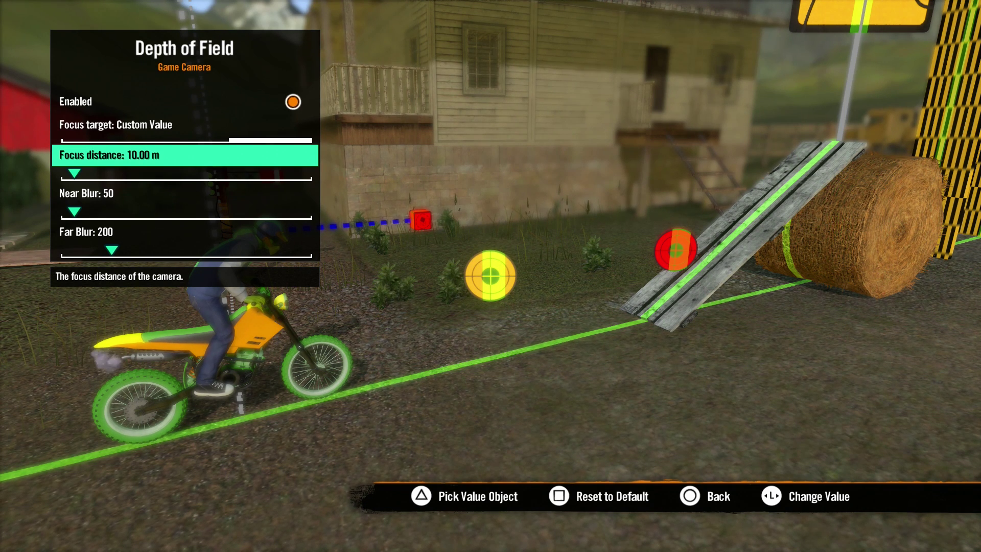
Step: Leave Near Blur at 50 and Far Blur at 200 after trying other values
key(Down)
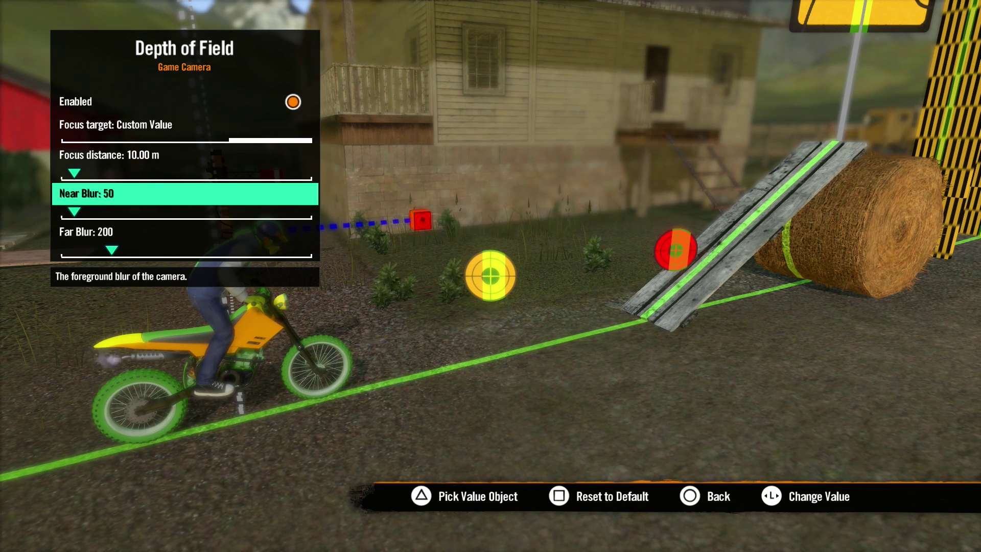
key(Left)
key(Right)
key(Right)
key(Left)
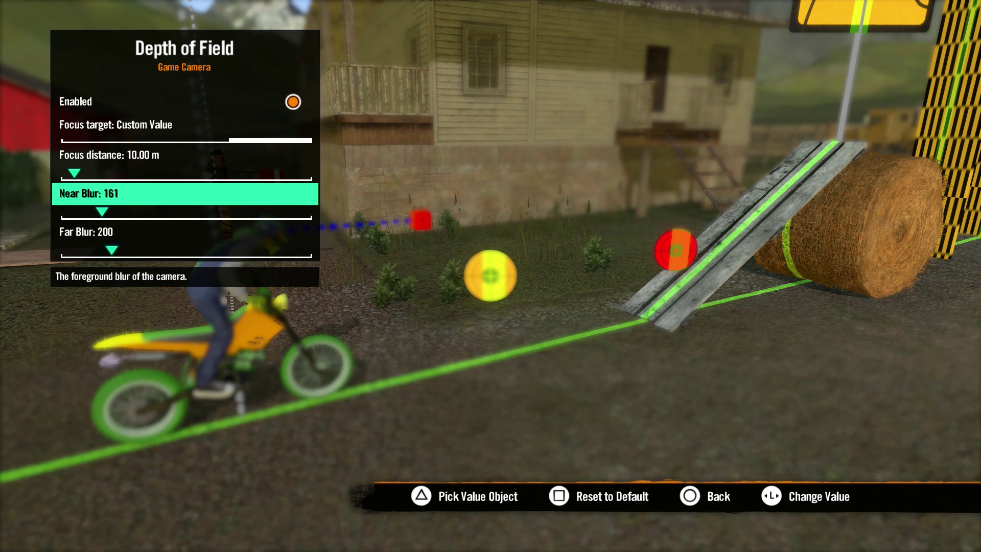
key(Left)
key(Down)
key(Right)
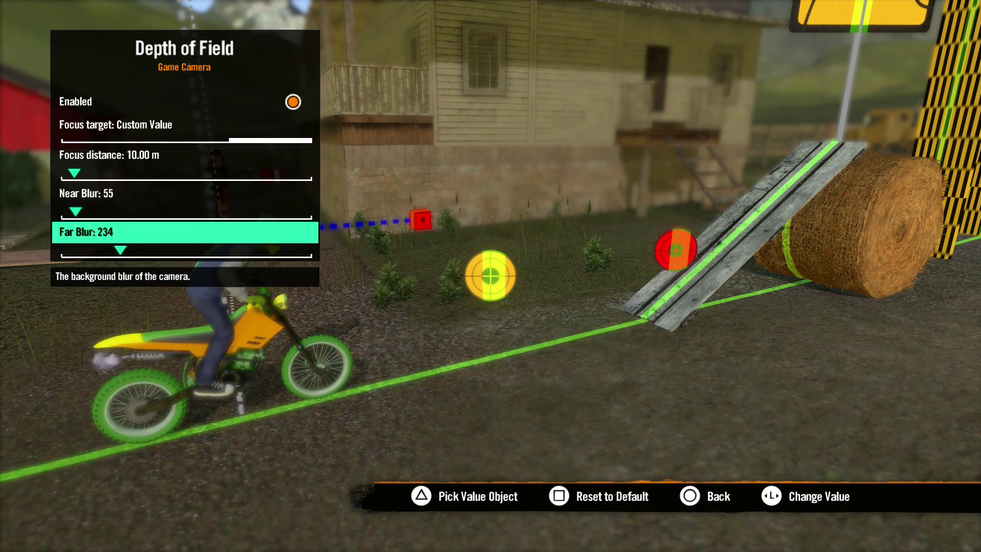
key(Right)
key(Left)
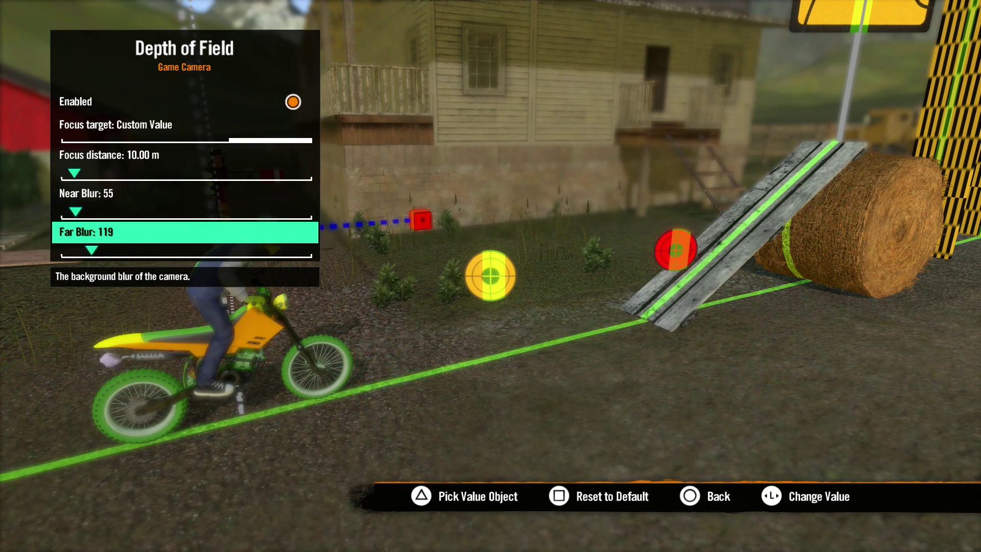
key(Right)
key(Up)
key(Up)
key(Up)
key(Up)
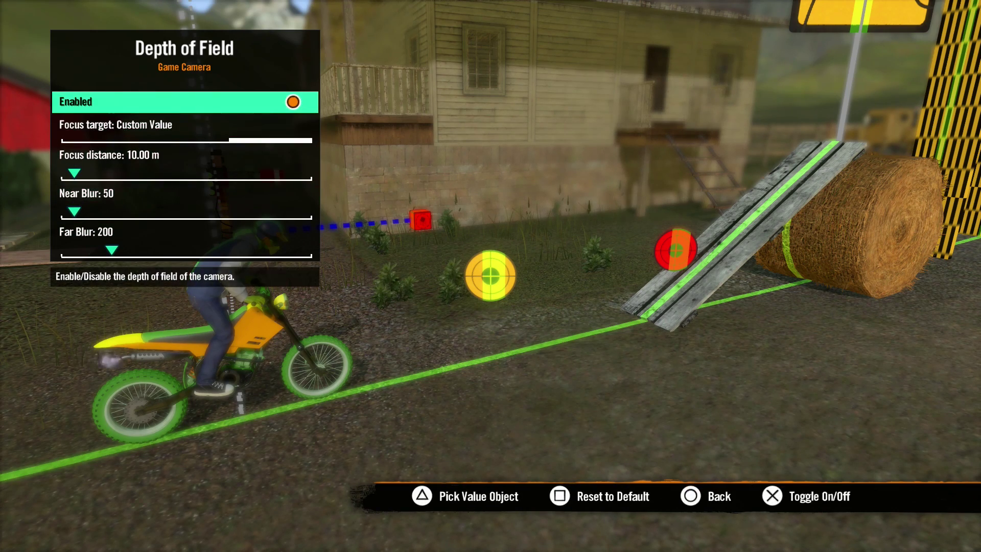
key(Escape)
key(Escape)
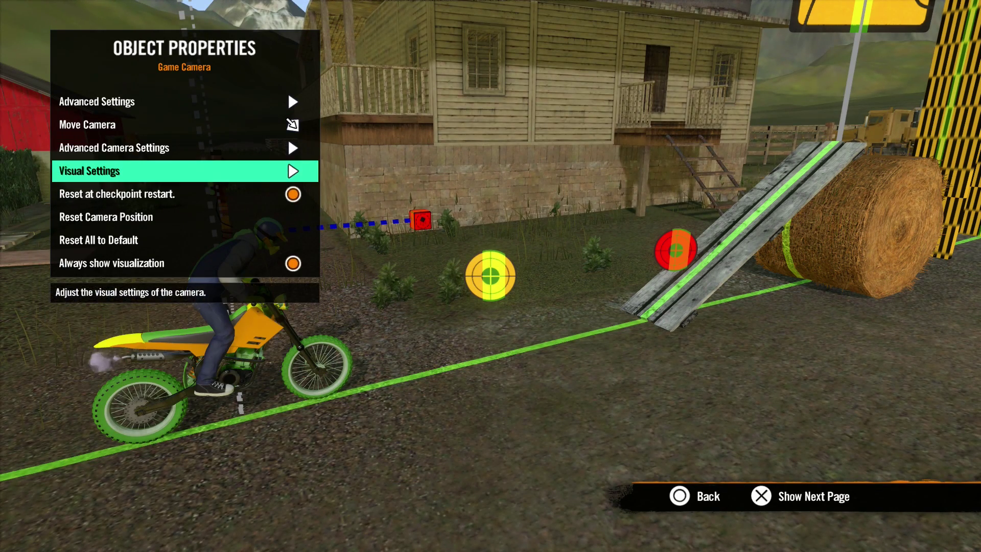
Step: Keep Always show visualization on after toggling it, and close the camera's properties
key(Down)
key(Down)
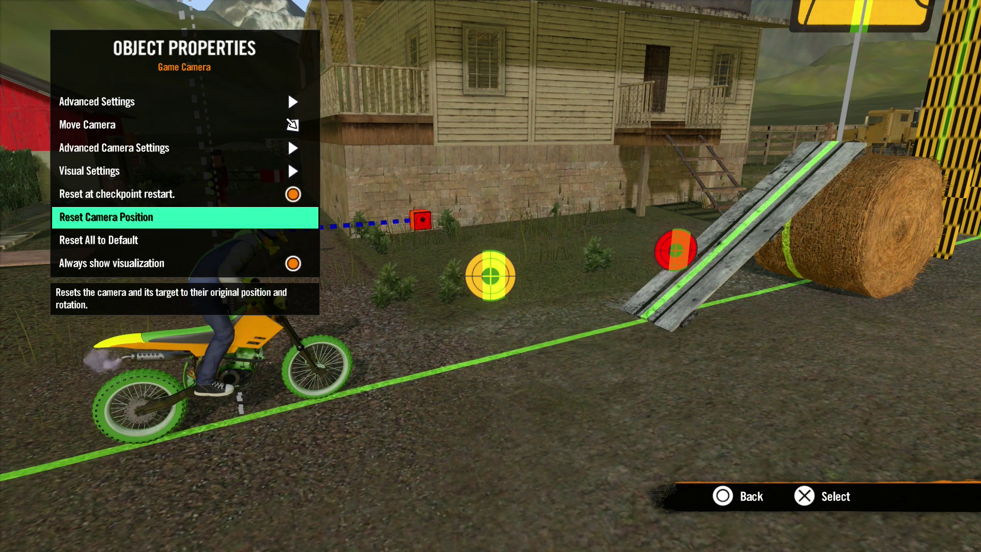
key(Down)
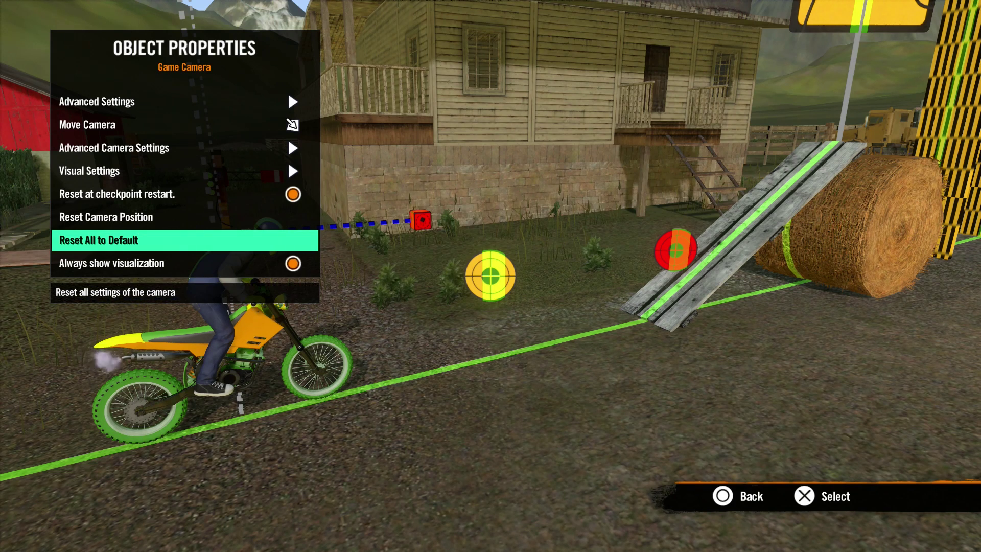
key(Down)
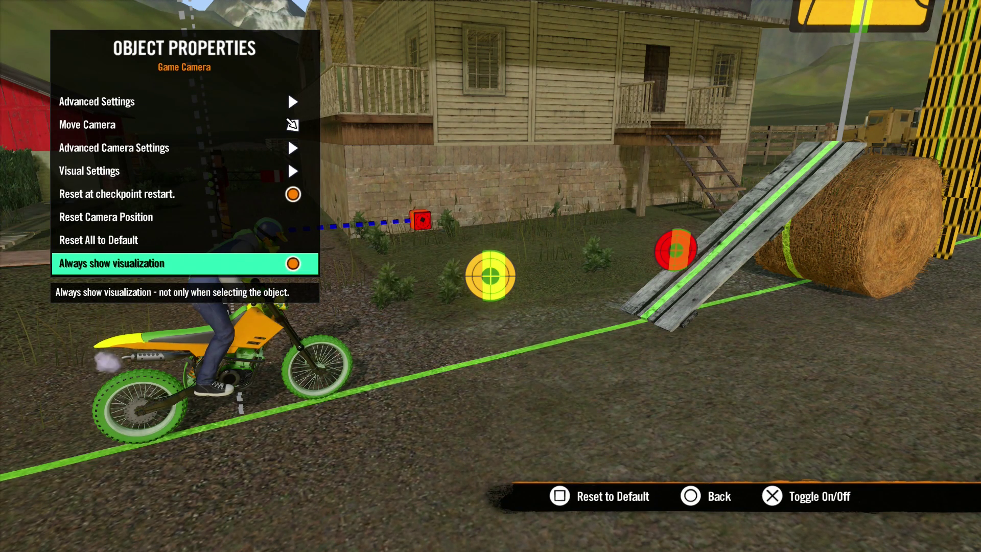
key(Return)
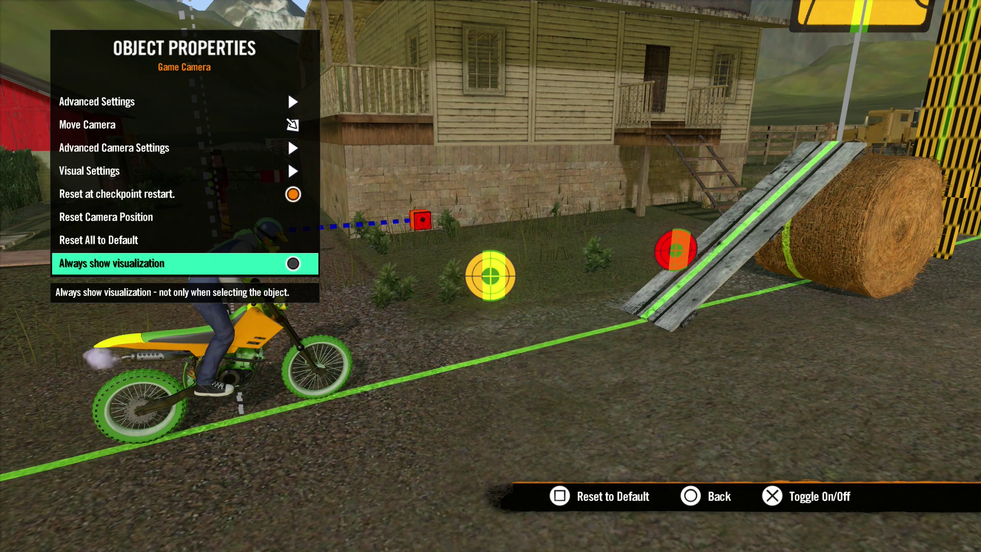
key(Return)
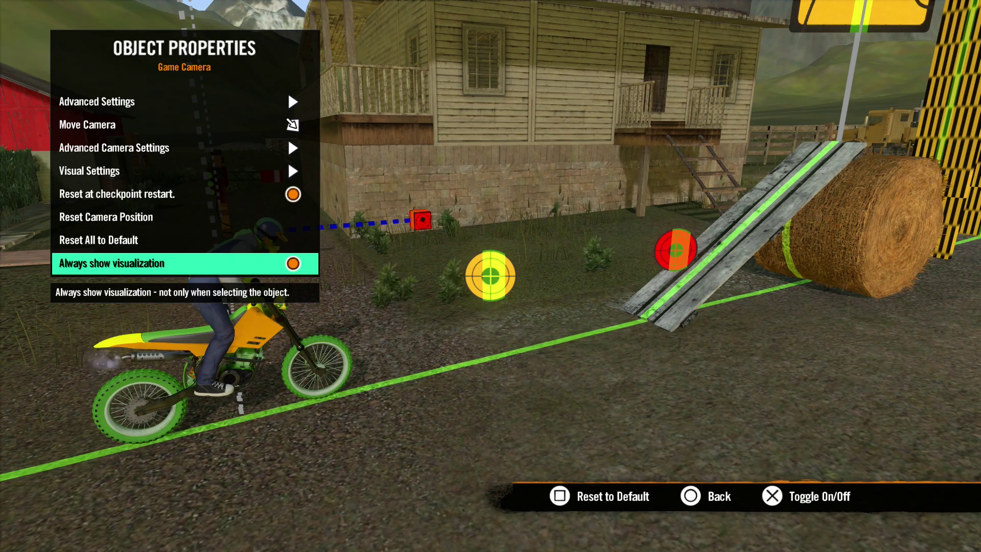
key(Escape)
key(Escape)
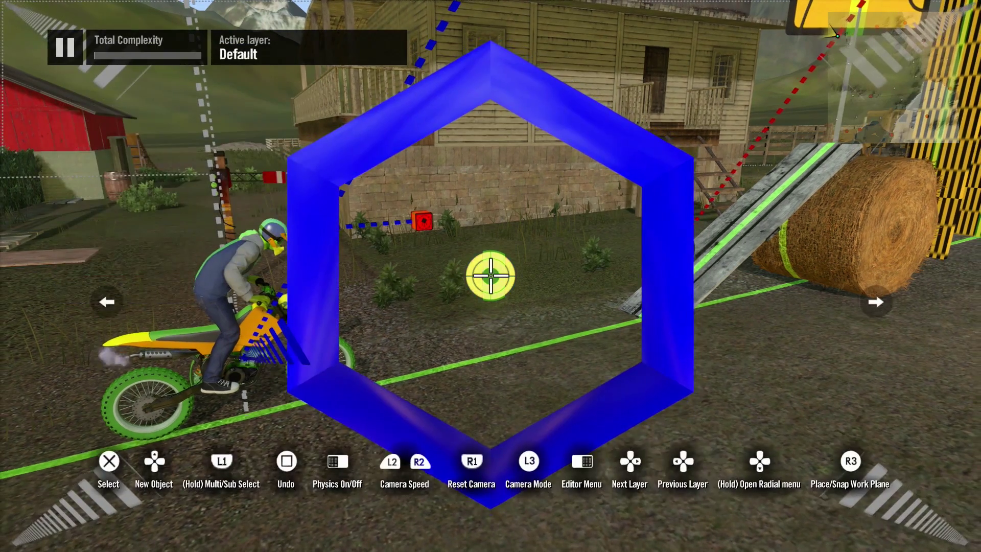
Step: Select the red Game Camera marker above the house and look through its properties
key(s)
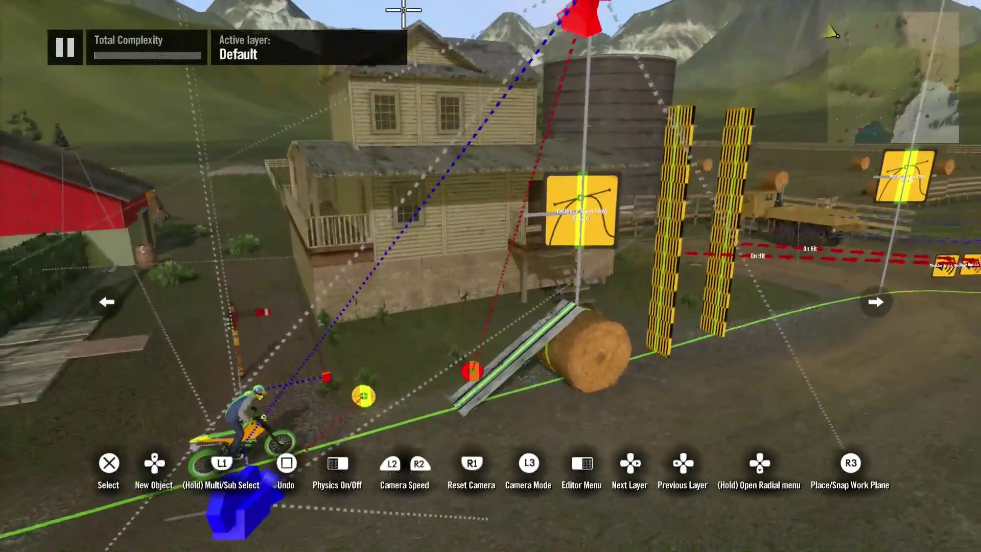
key(w)
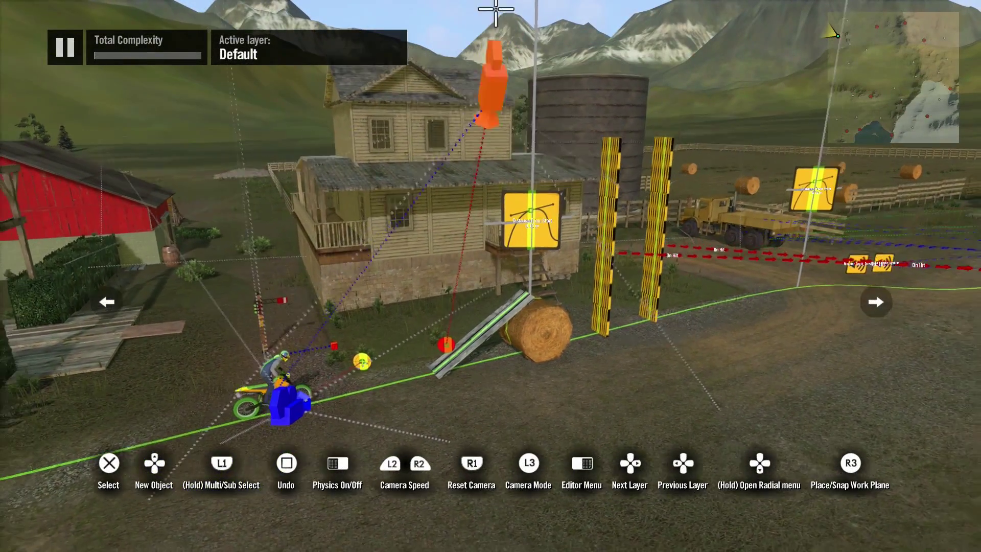
click(502, 81)
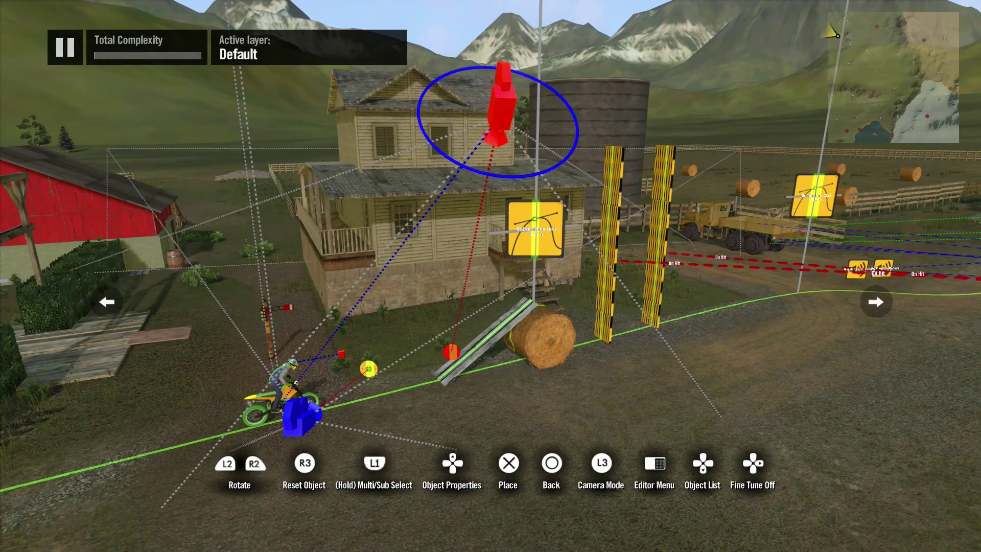
key(e)
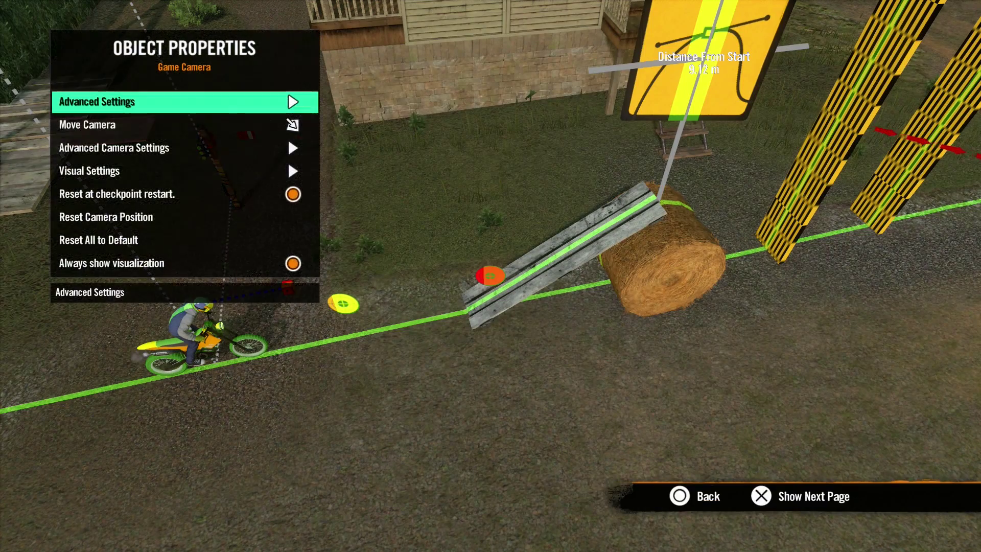
key(Down)
key(Down)
key(Down)
key(Down)
key(Down)
key(Escape)
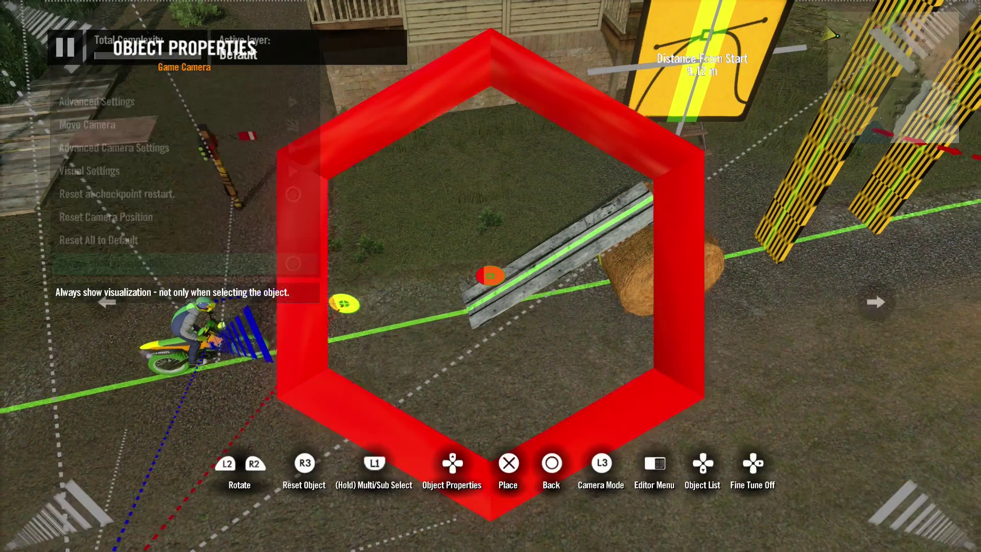
Step: Move the yellow camera target from above the house to the ground by the ramp
click(490, 276)
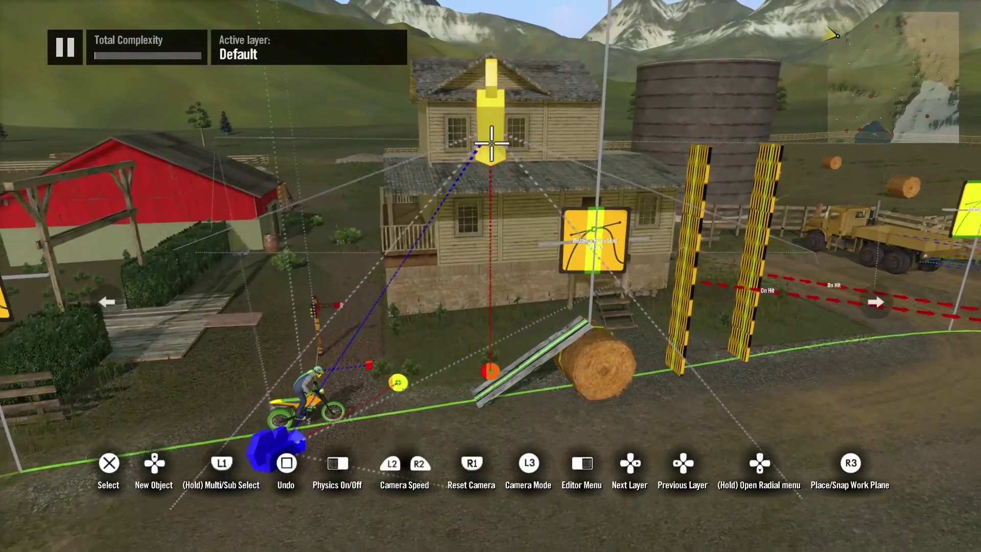
click(491, 148)
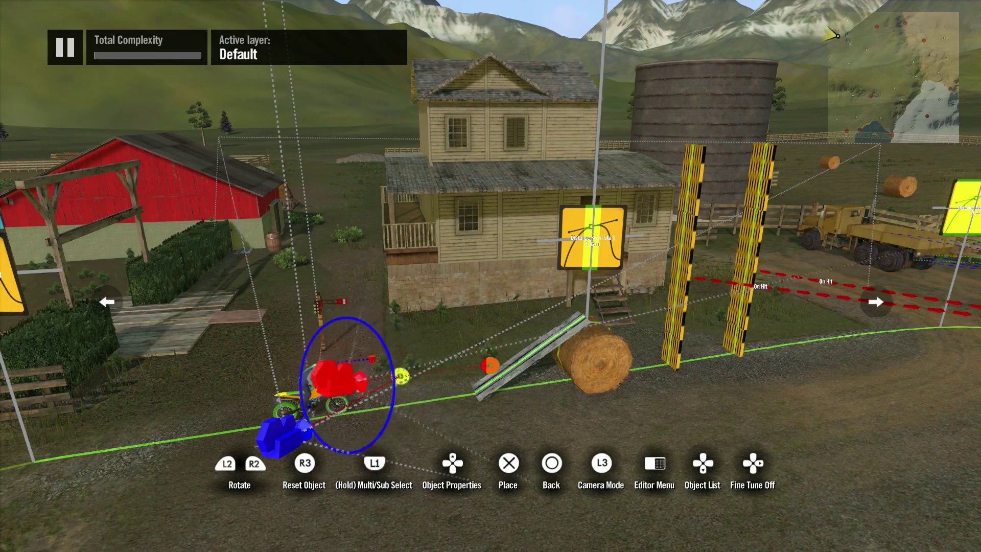
click(494, 425)
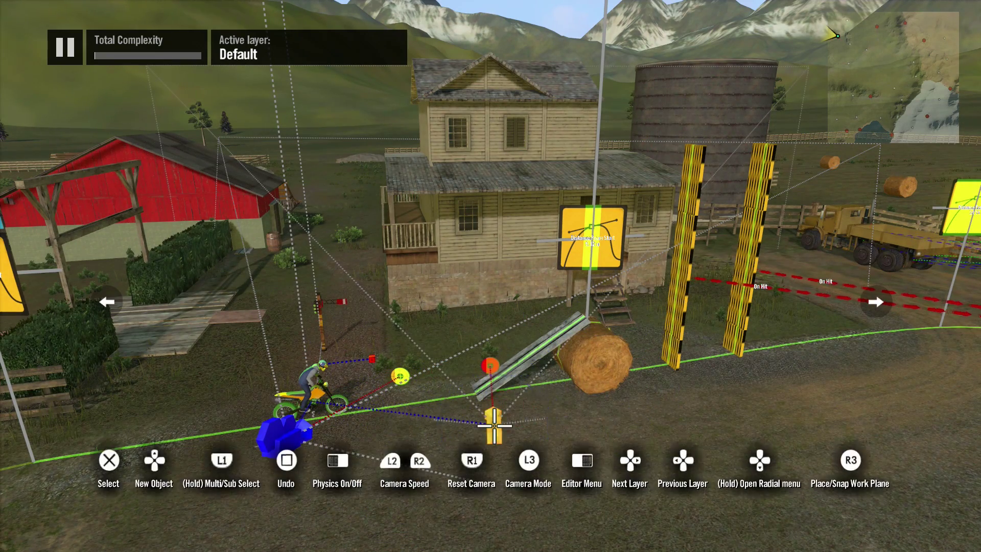